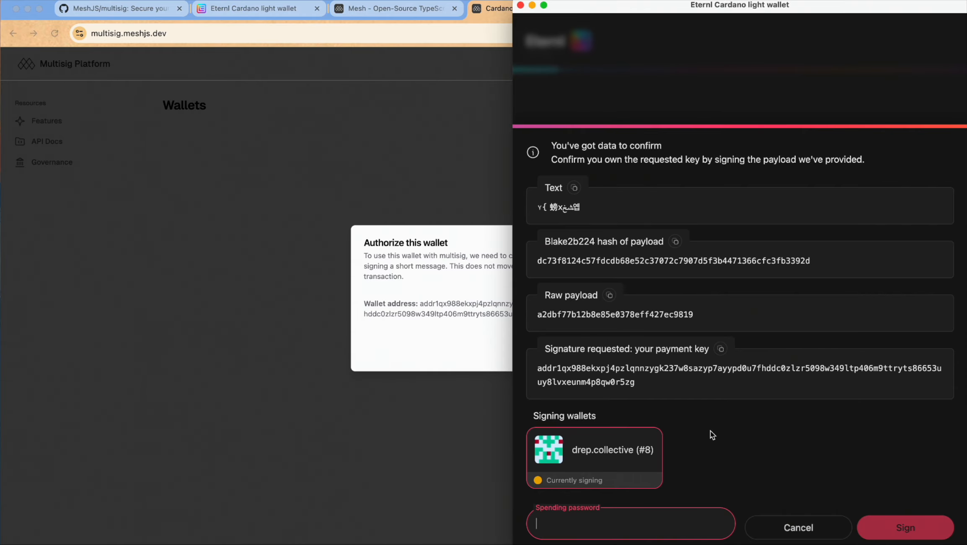
Enter the spending password in Eternl and confirm signing the authorization message
type("••••")
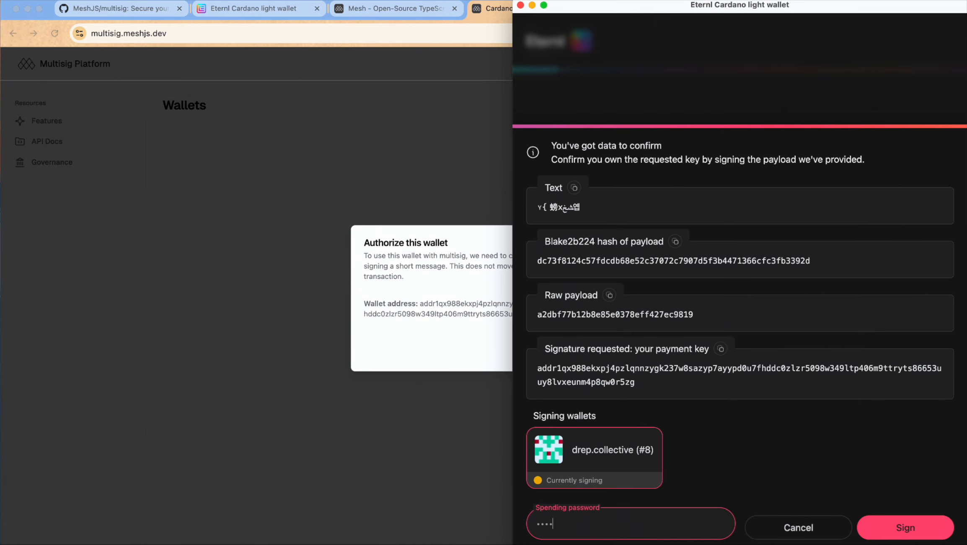
key("Return")
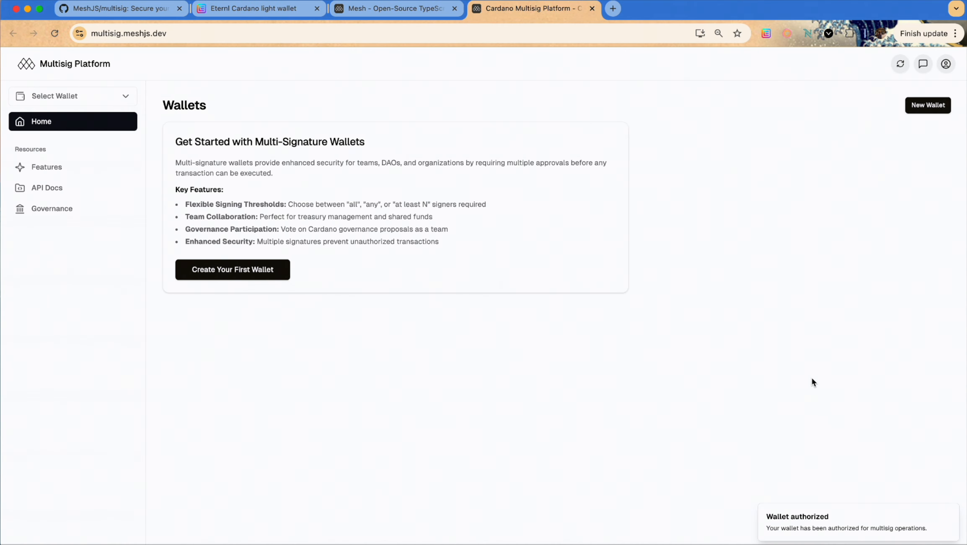
Start a new wallet named 'Team Treasury' with description 'For team funds.'
left_click(230, 279)
left_click(508, 237)
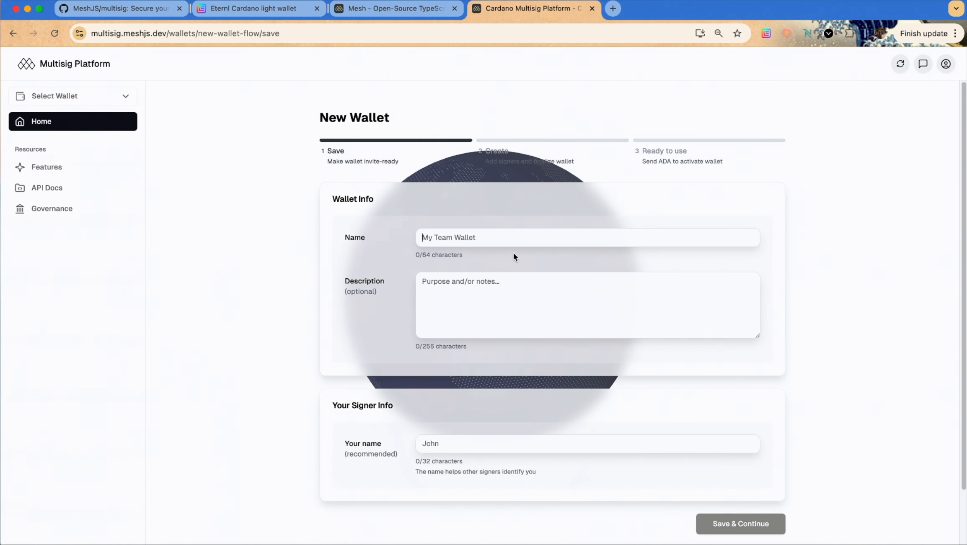
type("Team Treasury")
key("Tab")
type("For team funds.")
Add signer name QS08, save the wallet details, and copy the invite link
left_click(495, 445)
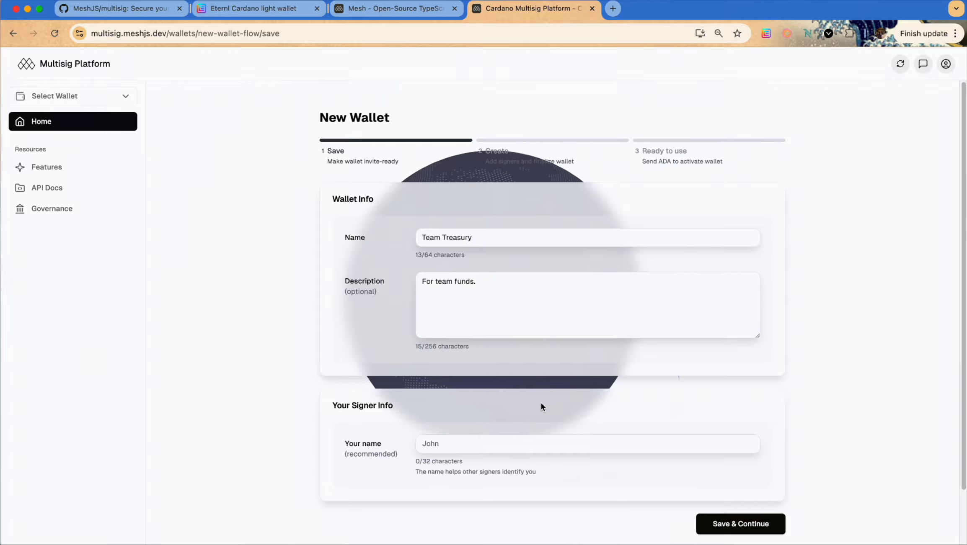
type("QS08")
left_click(770, 527)
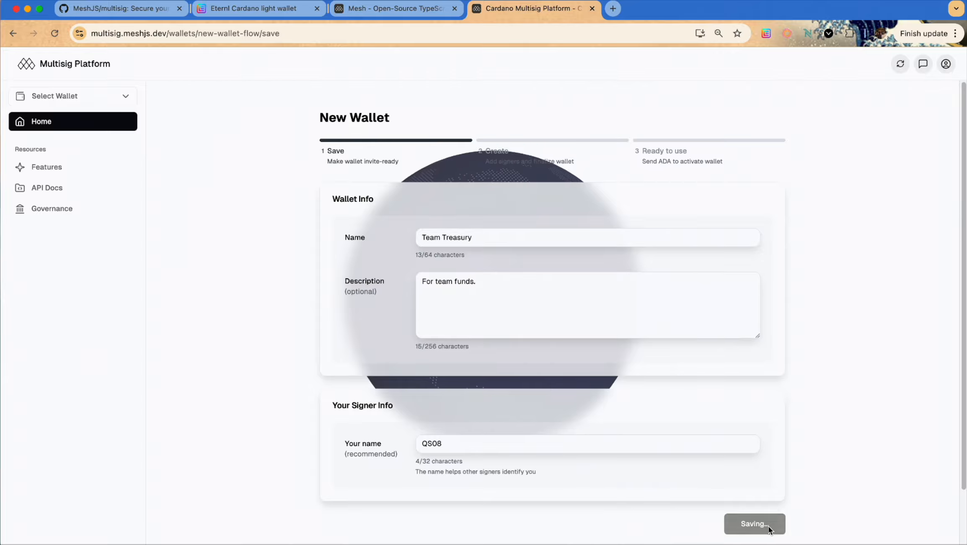
scroll(812, 364, "down", 5)
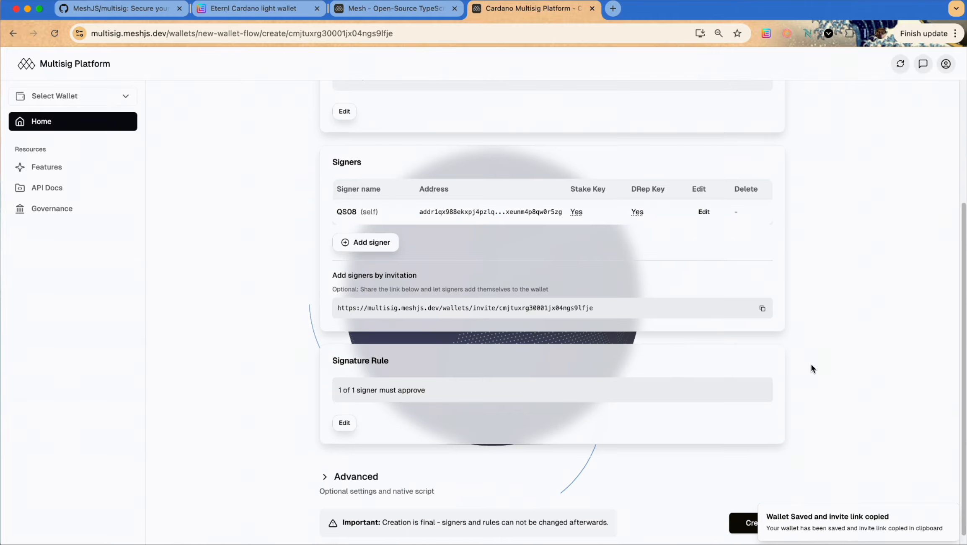
left_click(762, 293)
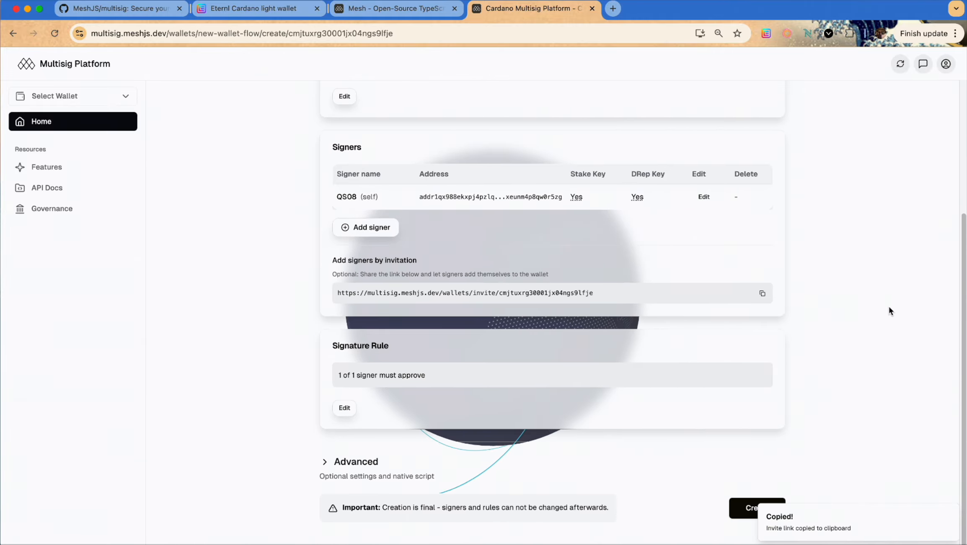
Open the invite link in a new tab and join Team Treasury as signer QS03
key("super+t")
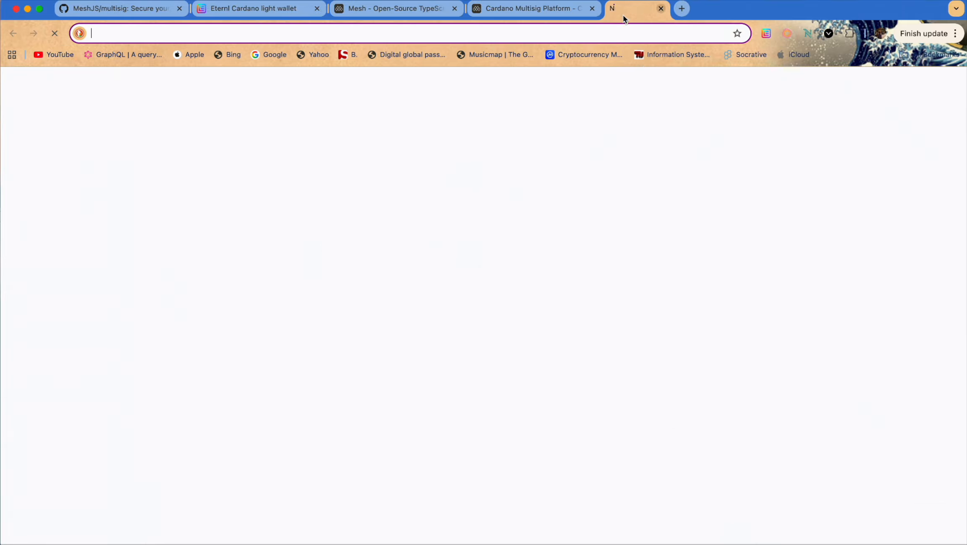
key("super+v")
key("Return")
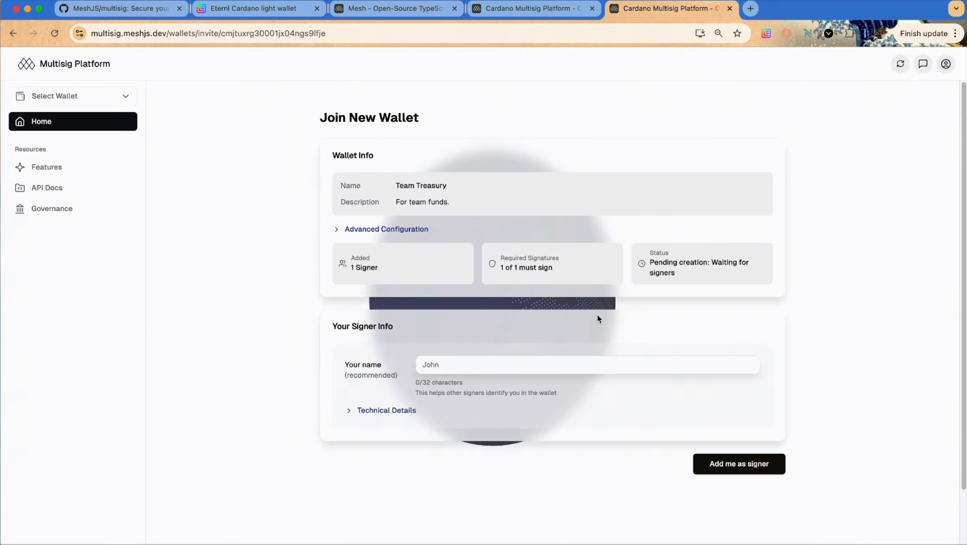
type("QS03")
left_click(754, 465)
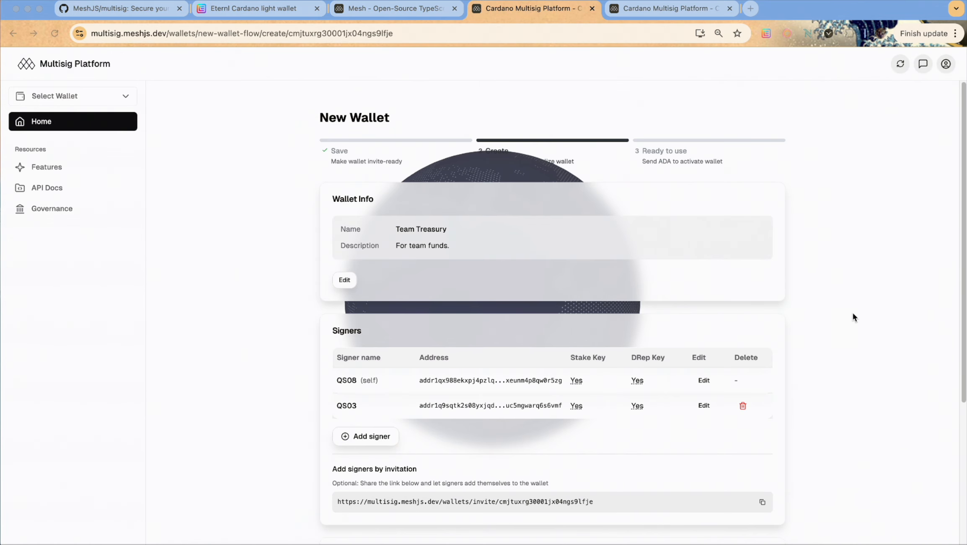
Change the signature rule to require 2 of 2 signers, save it, and create the wallet
scroll(860, 319, "down", 2)
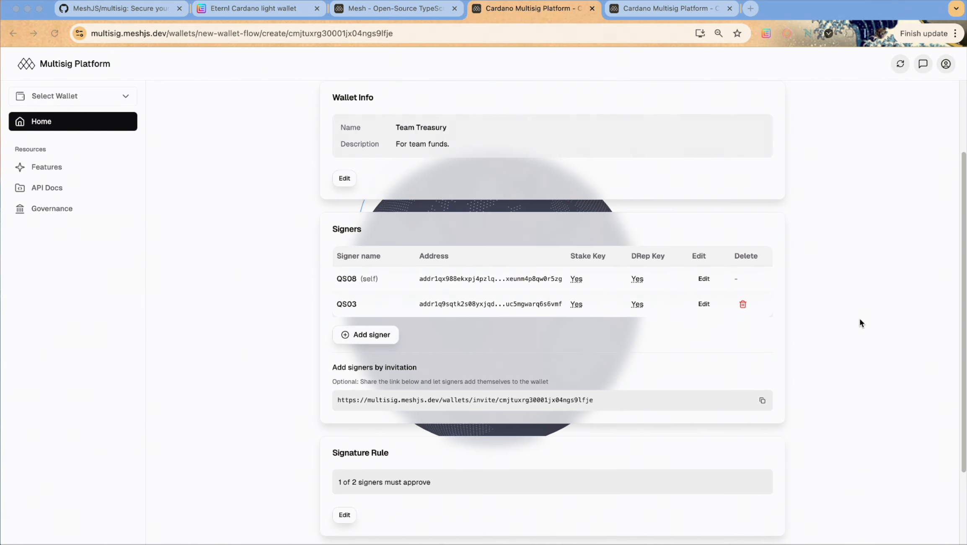
scroll(859, 319, "down", 3)
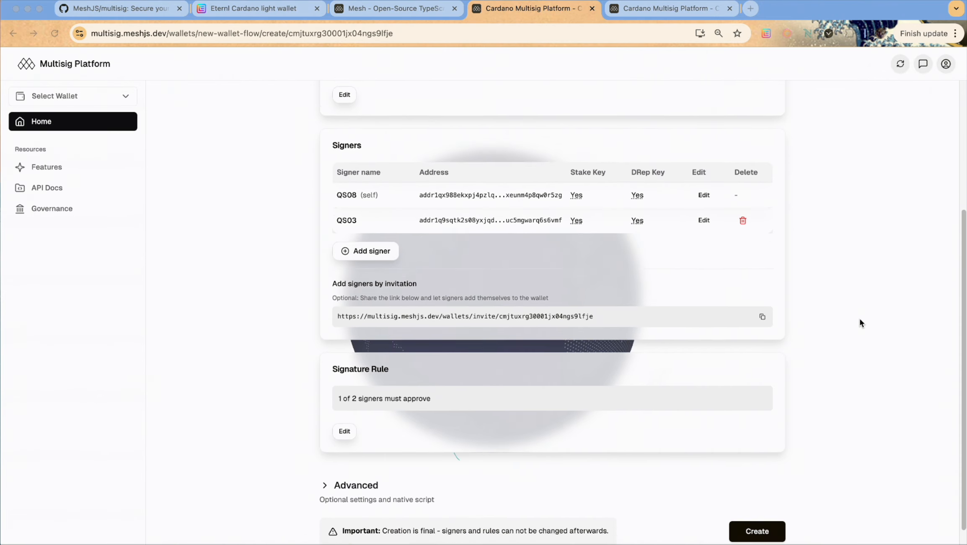
left_click(393, 181)
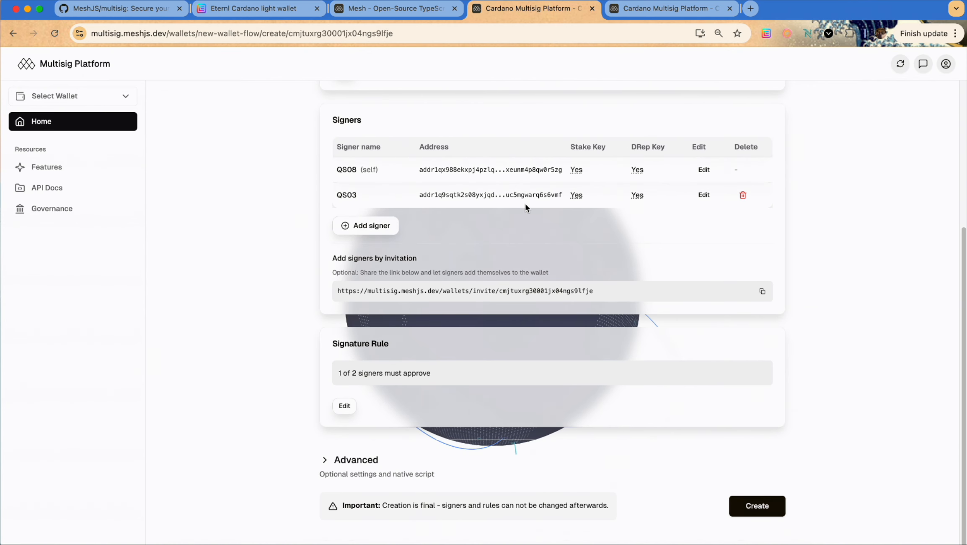
scroll(424, 204, "up", 1)
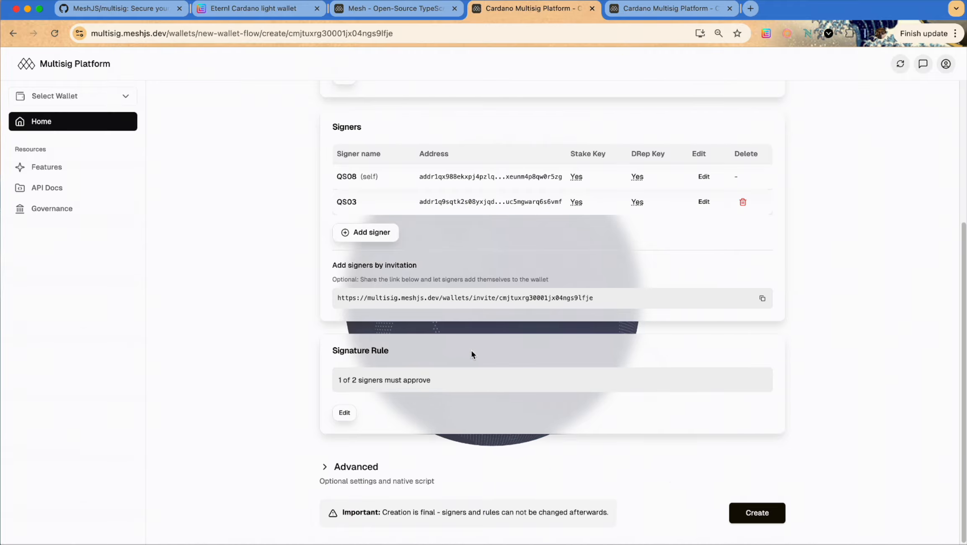
scroll(349, 346, "down", 1)
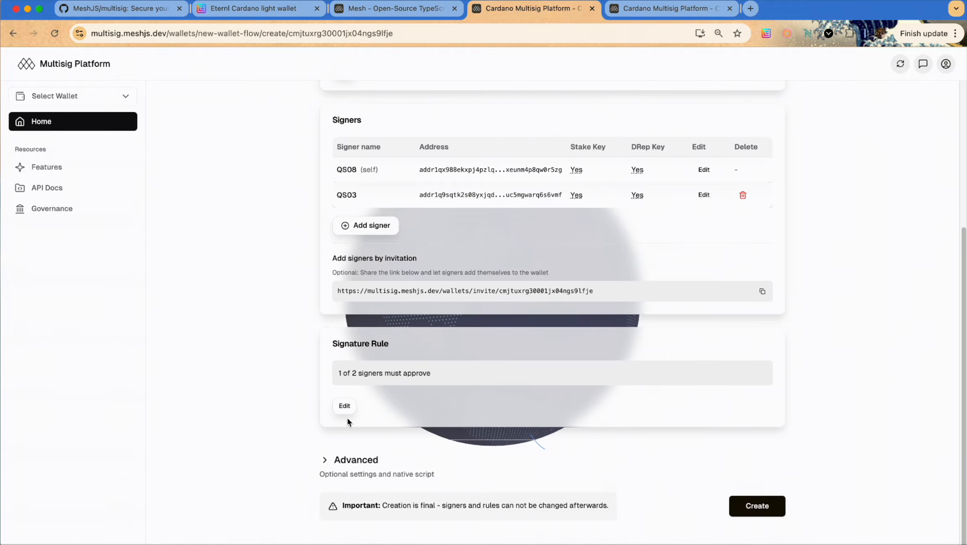
left_click_drag(340, 342, 390, 344)
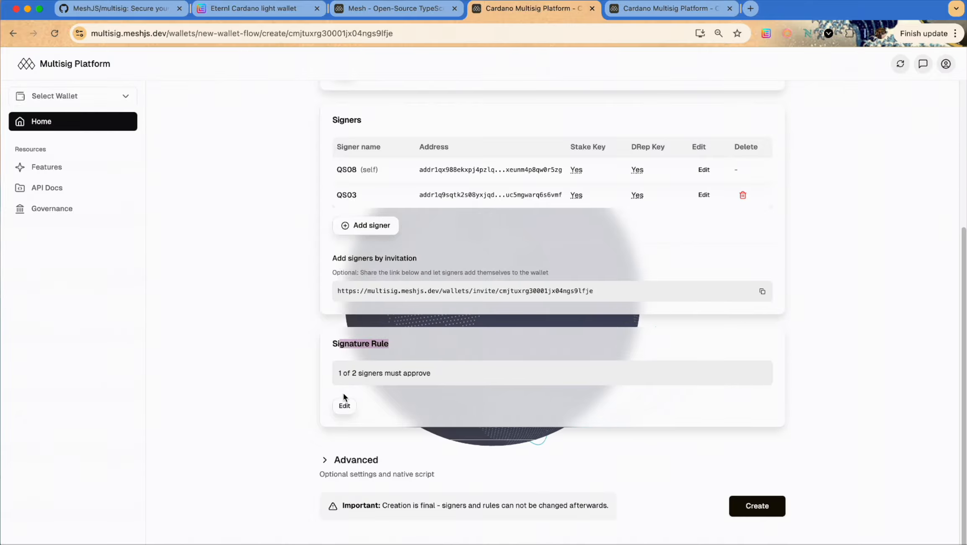
left_click(339, 408)
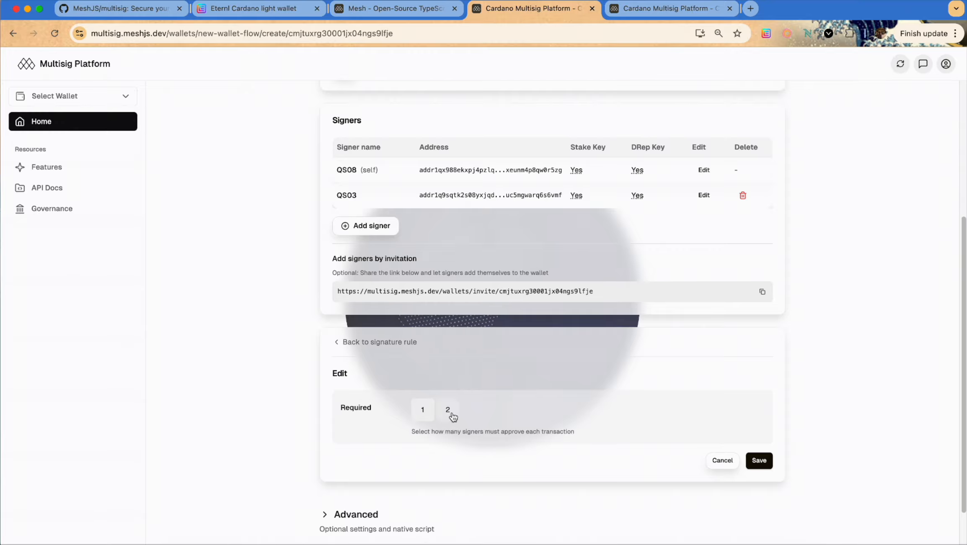
left_click(447, 411)
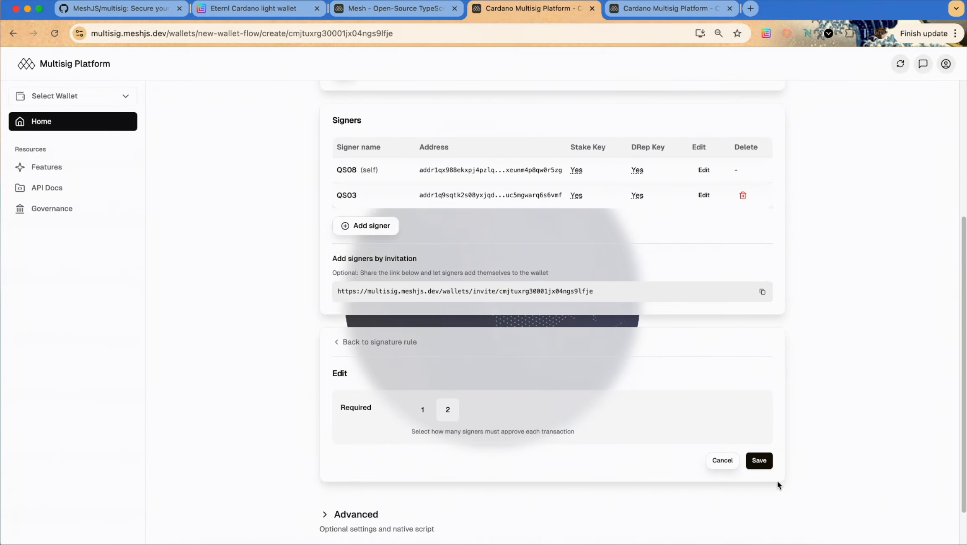
left_click(758, 460)
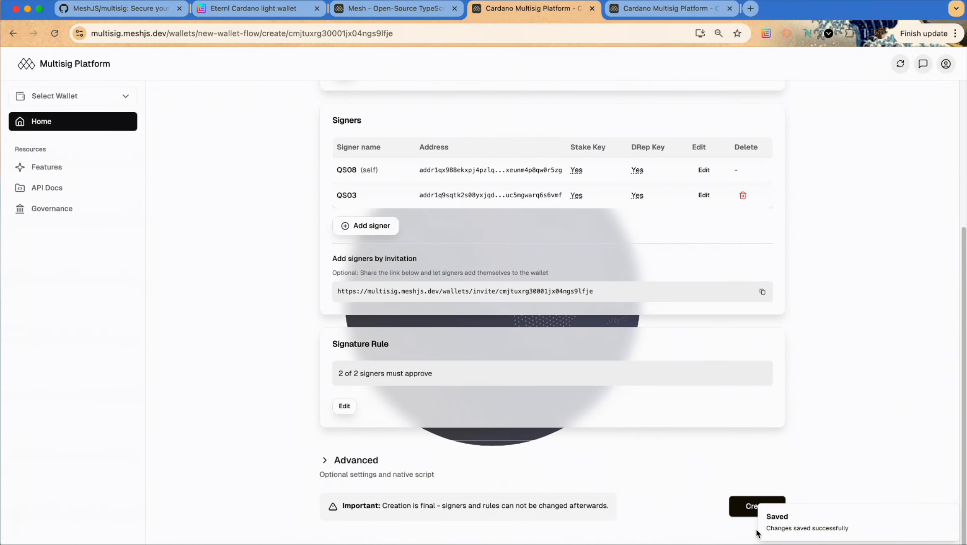
left_click(748, 508)
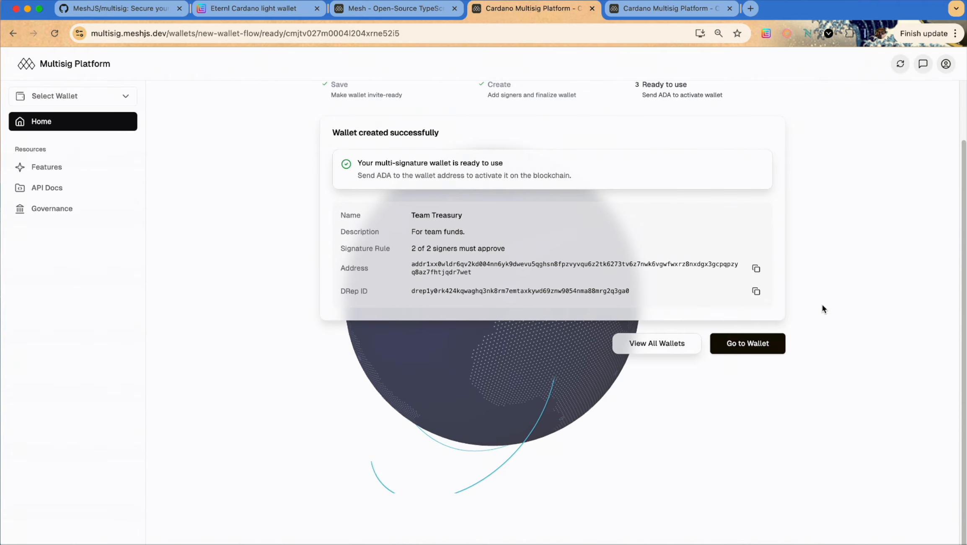
Go to the Team Treasury wallet's Transactions and start a Deposit Funds form
left_click(730, 351)
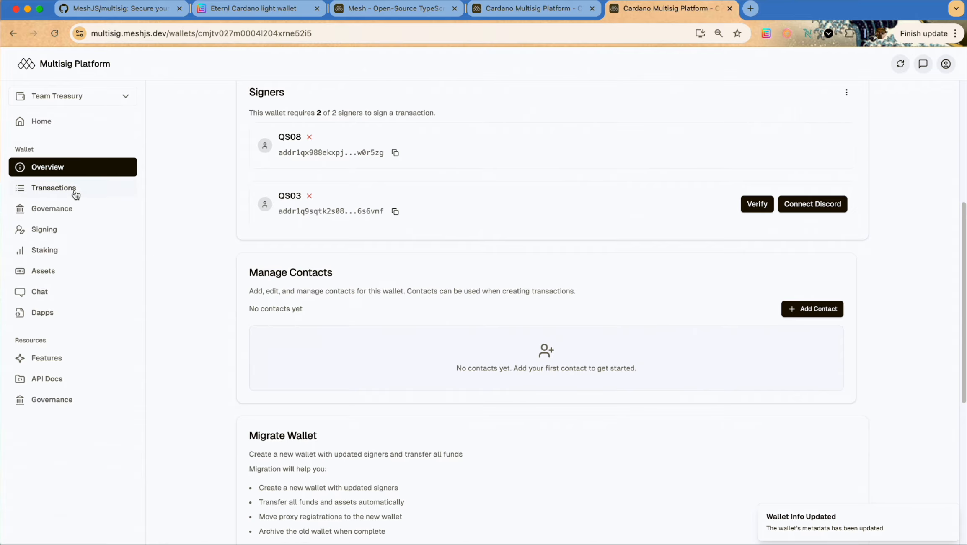
left_click(74, 193)
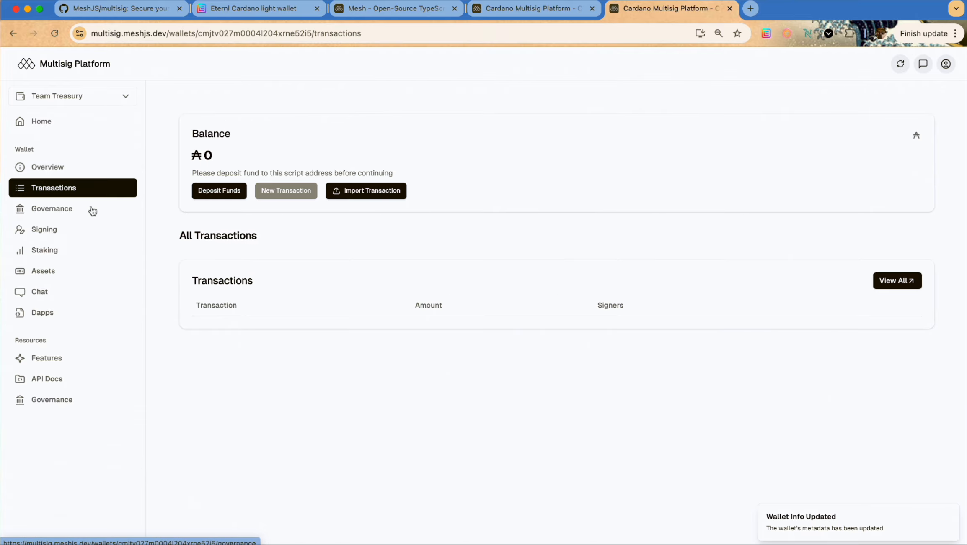
left_click(222, 194)
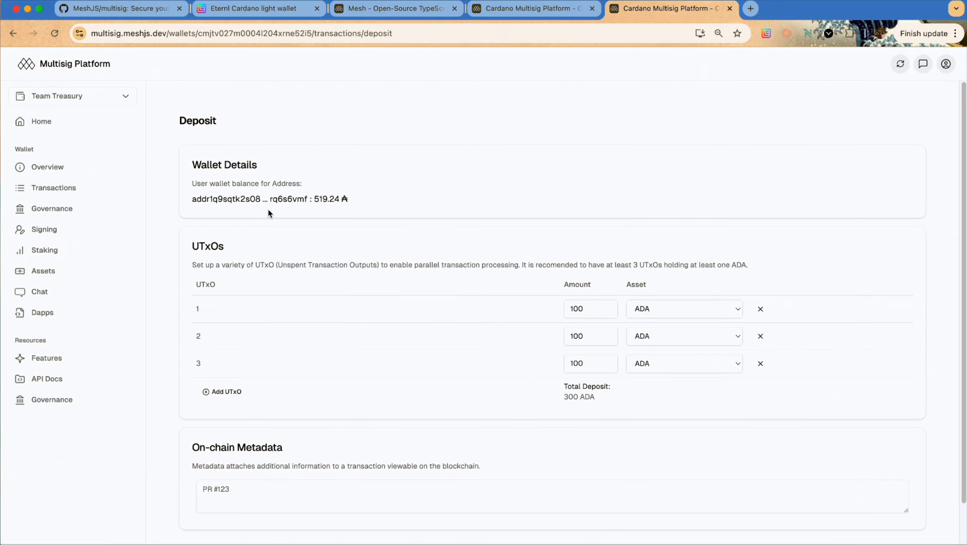
left_click_drag(263, 200, 373, 205)
left_click(374, 208)
Change the first UTxO amount to 310 ADA, bringing the deposit total to 510 ADA
scroll(771, 437, "down", 1)
left_click(573, 294)
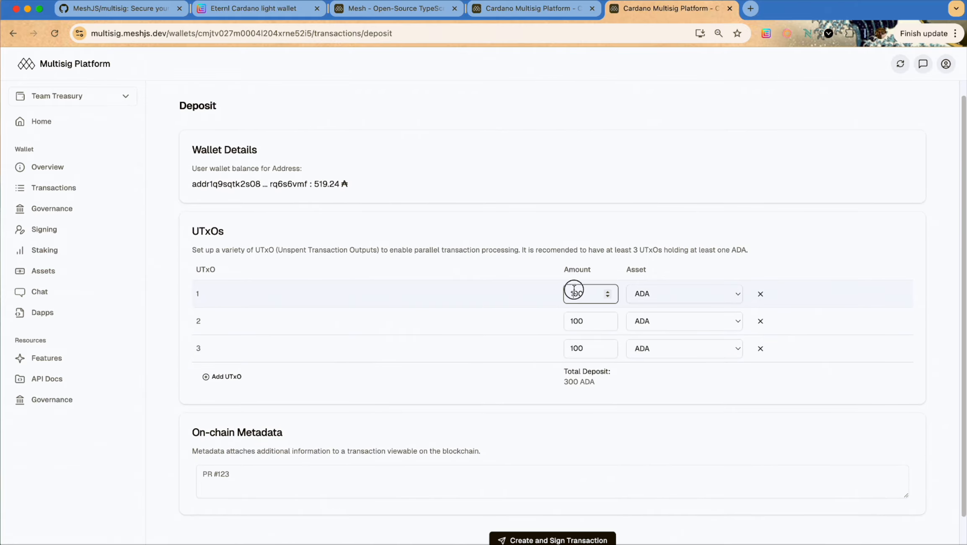
key("BackSpace")
type("3")
key("BackSpace")
type("1")
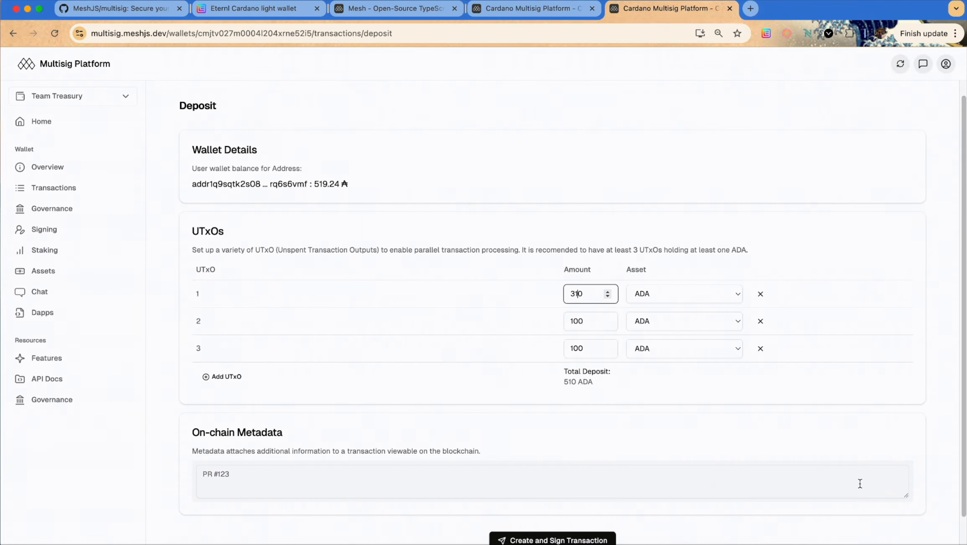
scroll(838, 444, "down", 1)
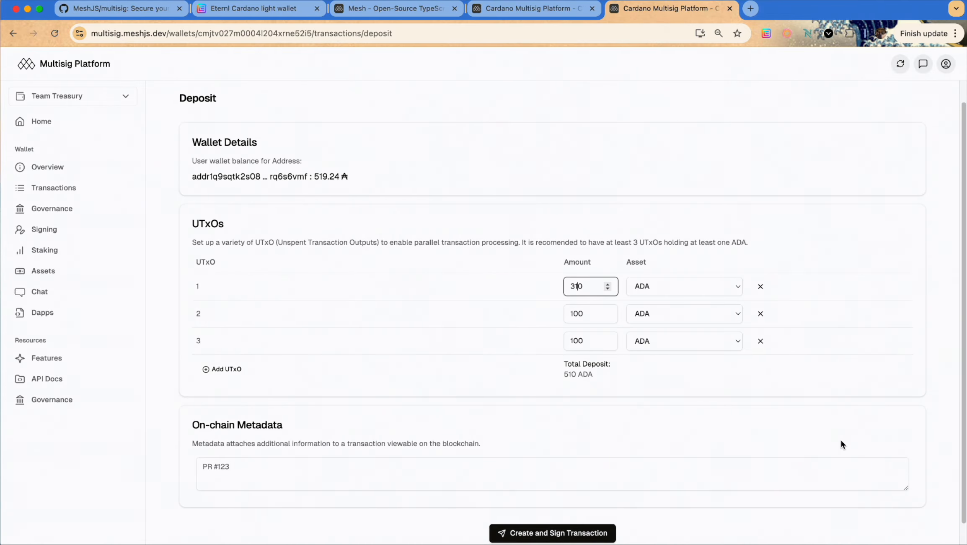
scroll(840, 440, "down", 2)
Create the 510 ADA deposit transaction and enter the Eternl spending password to sign it
left_click(530, 521)
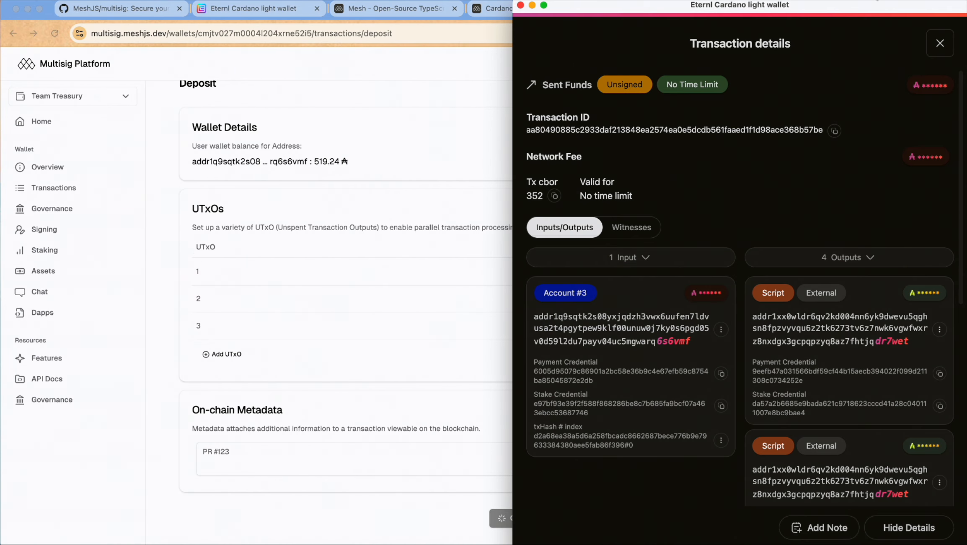
left_click(940, 43)
left_click(642, 526)
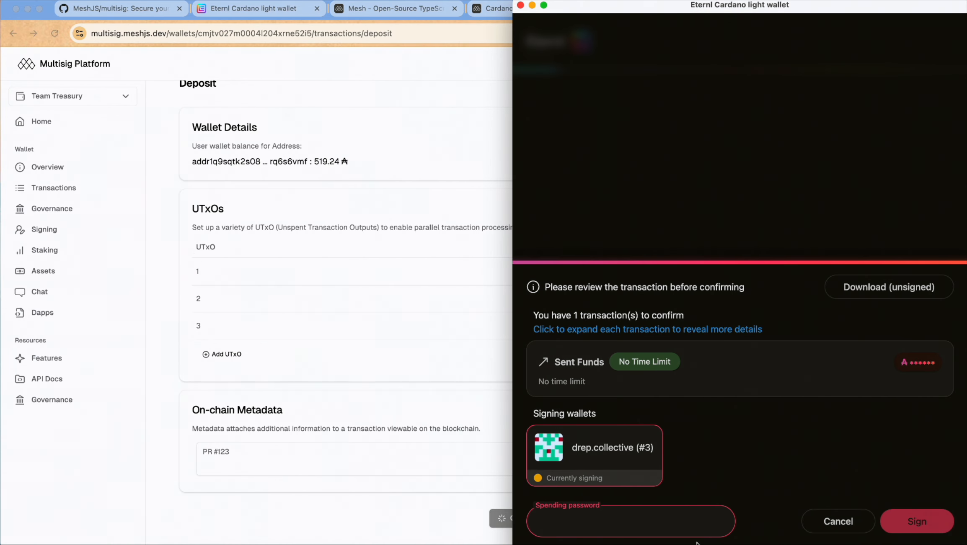
type("••••••••")
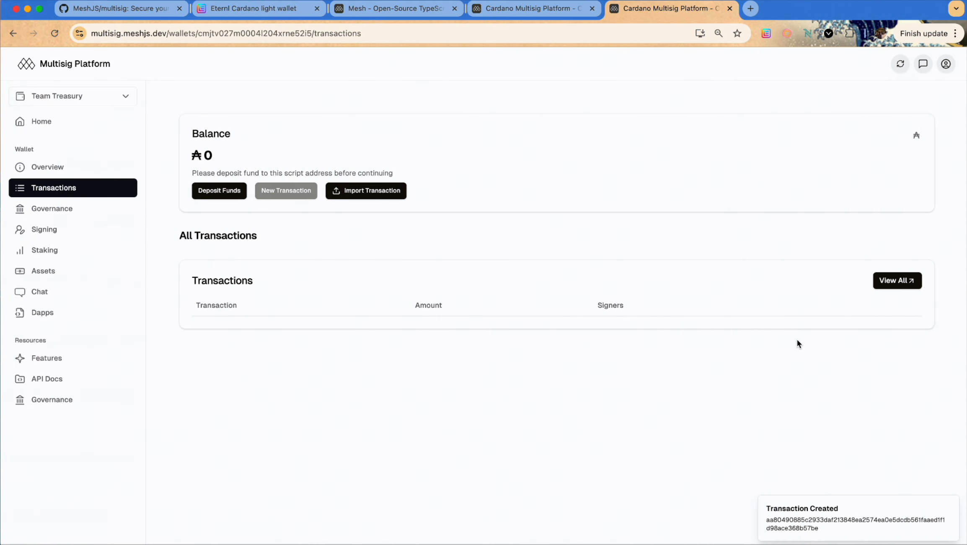
Open the wallet's Governance page and start a DRep registration under DRep Management
left_click(57, 169)
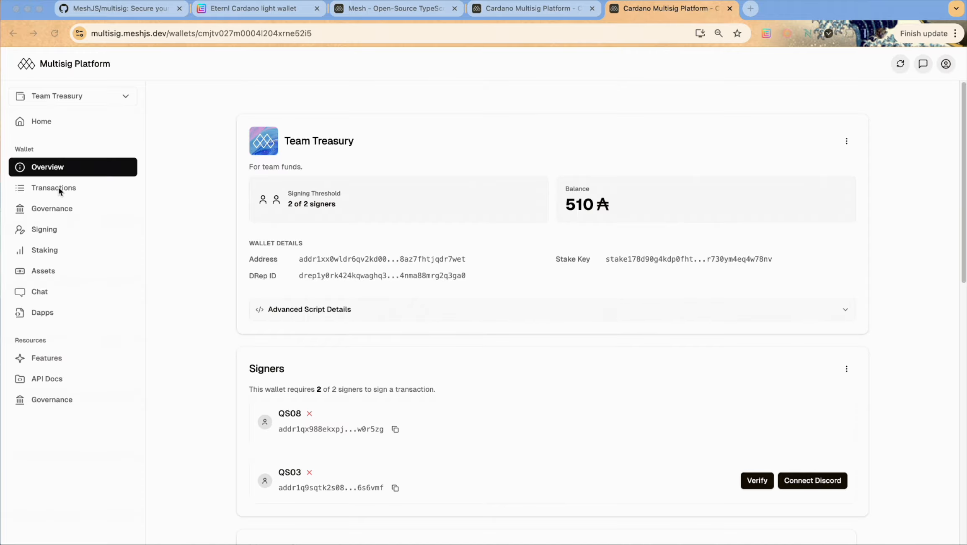
left_click(57, 212)
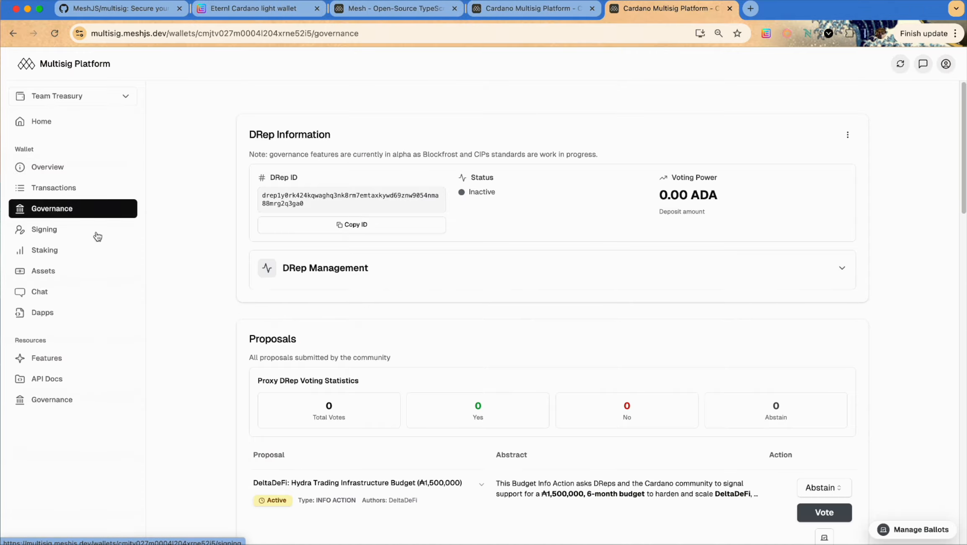
left_click(347, 264)
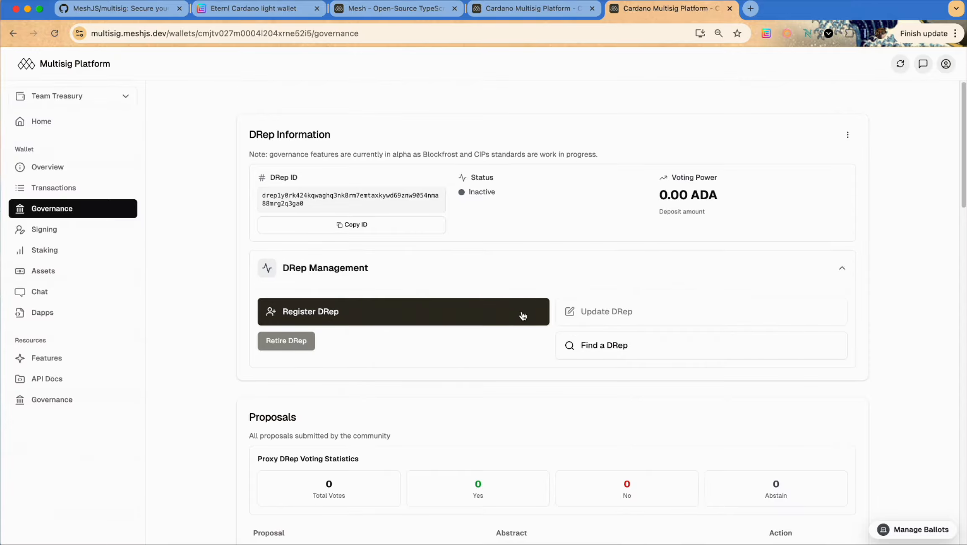
left_click(363, 310)
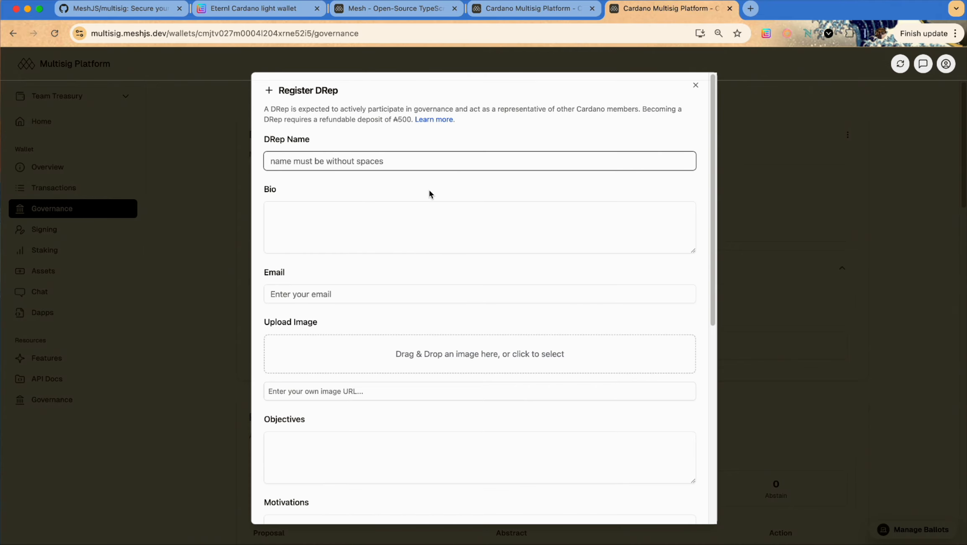
Fill in DRep name 'Team Drep', upload an image, enter objectives 'xyz' and qualifications 'cxy', and submit
type("Team Drep")
scroll(542, 319, "down", 1)
left_click(541, 319)
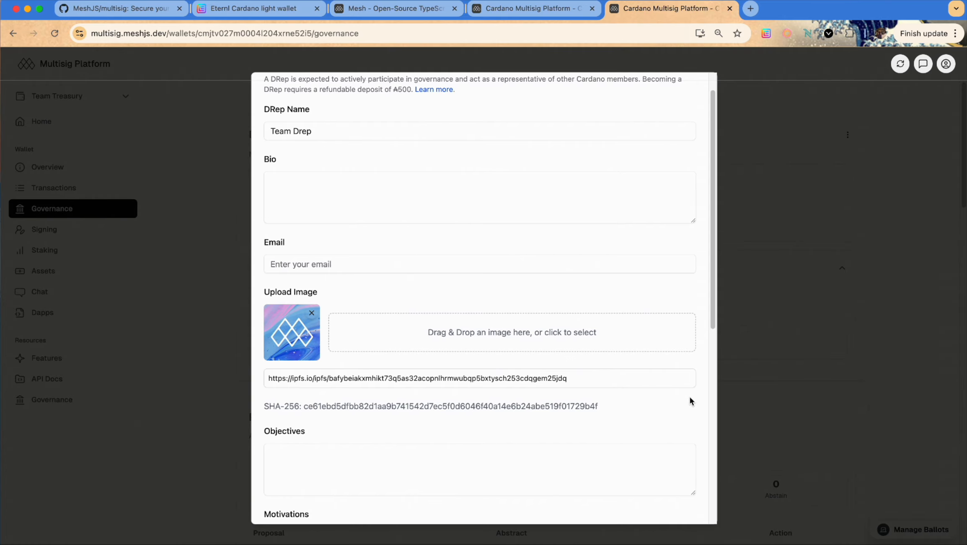
scroll(685, 404, "down", 5)
left_click(534, 286)
type("xyz")
left_click(479, 359)
left_click(436, 446)
type("cxy")
scroll(465, 442, "down", 5)
left_click(518, 502)
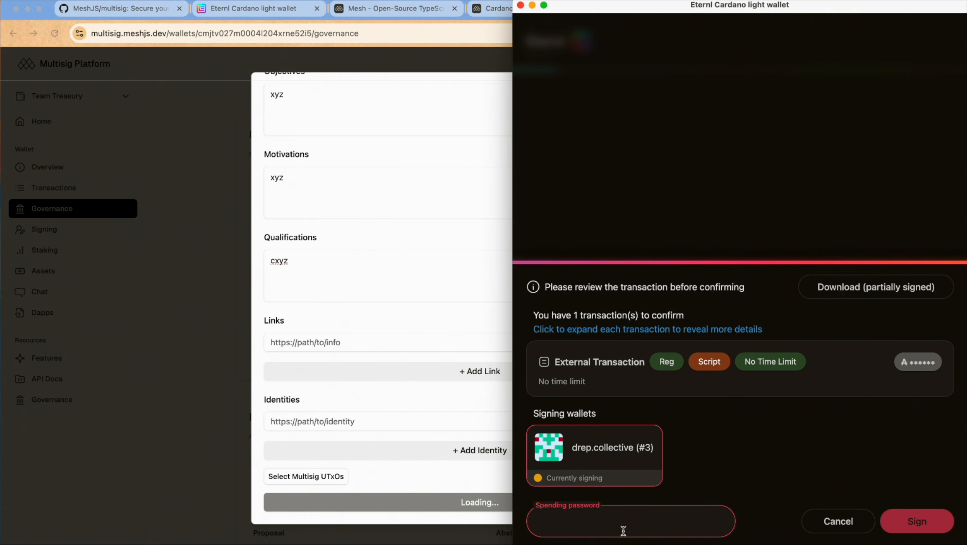
Enter the spending password in Eternl and confirm signing the DRep registration
type("•")
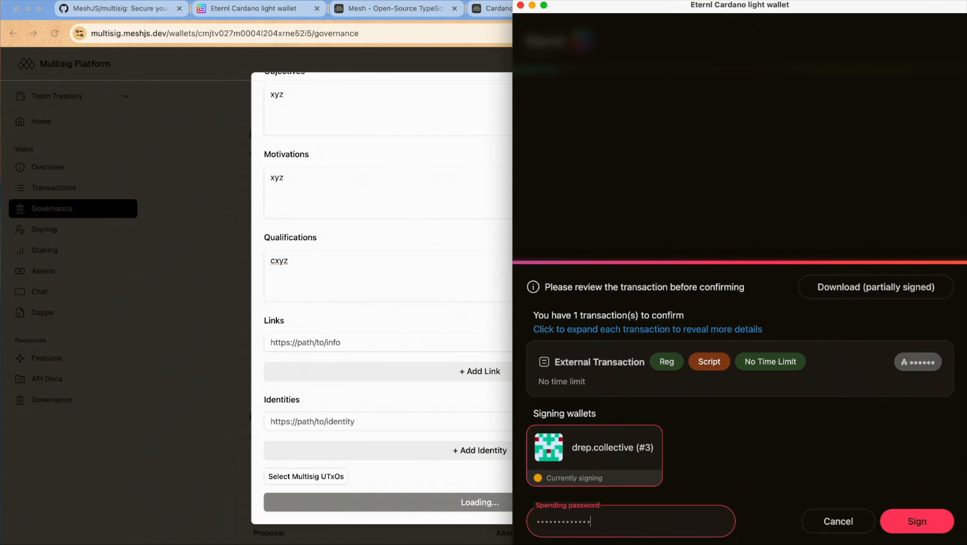
key("Return")
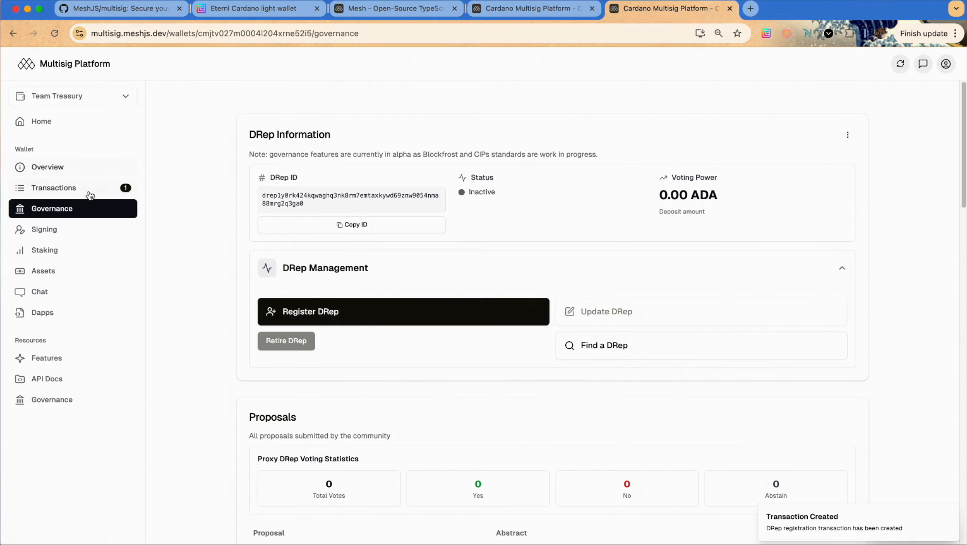
Approve and sign the pending DRep registration as the second signer, then return to Governance
left_click(54, 188)
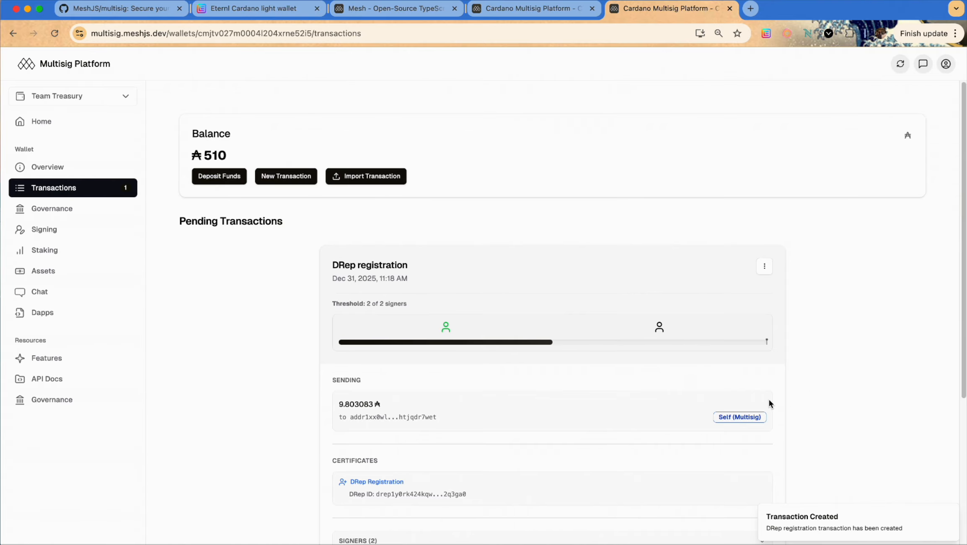
mouse_move(532, 312)
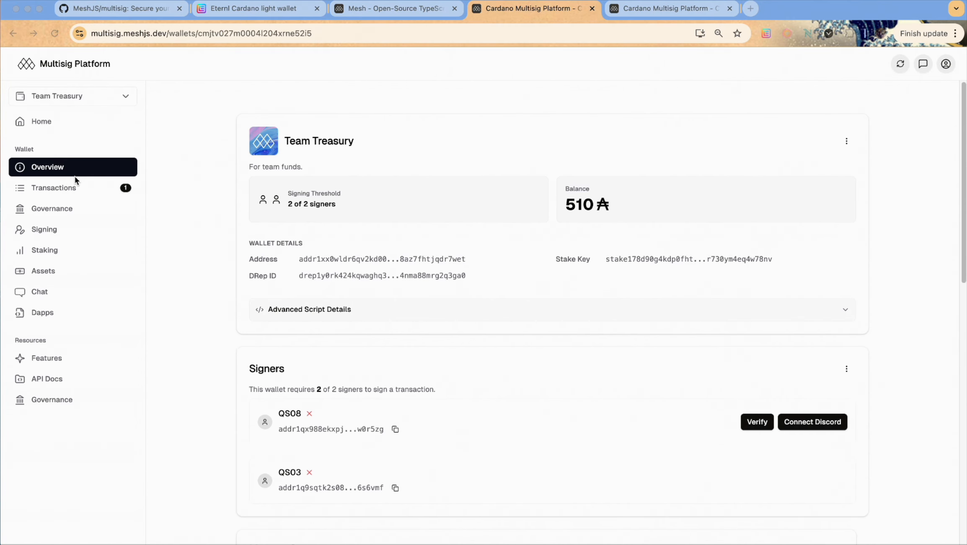
left_click(70, 184)
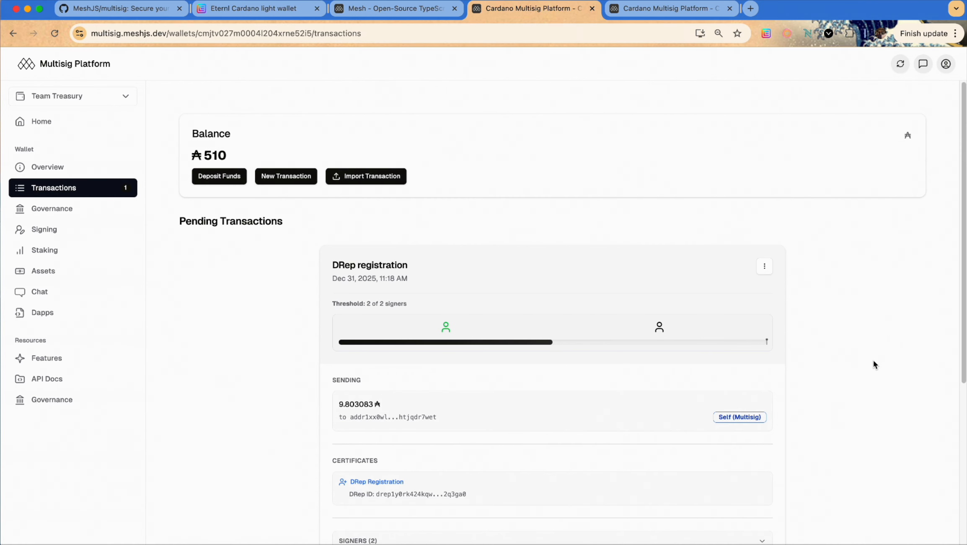
scroll(872, 360, "down", 3)
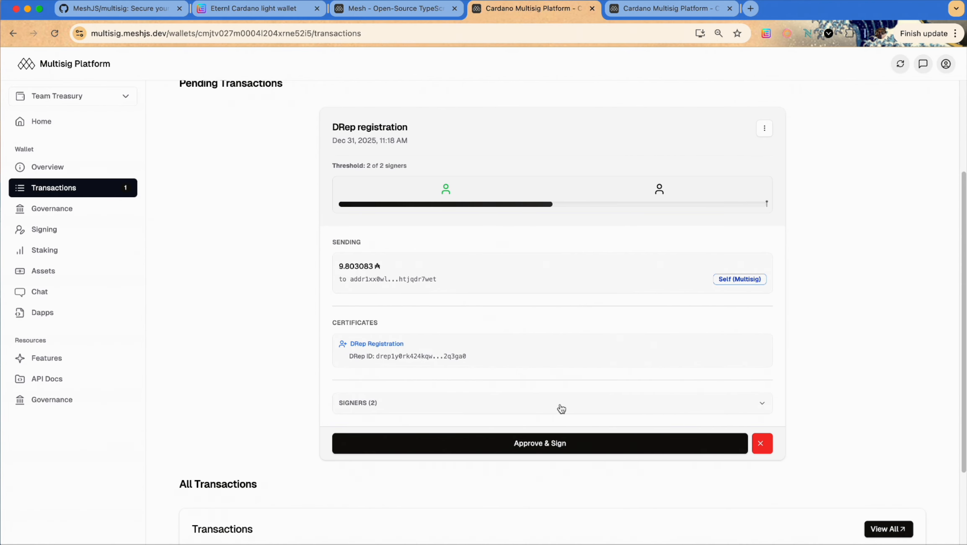
left_click(566, 444)
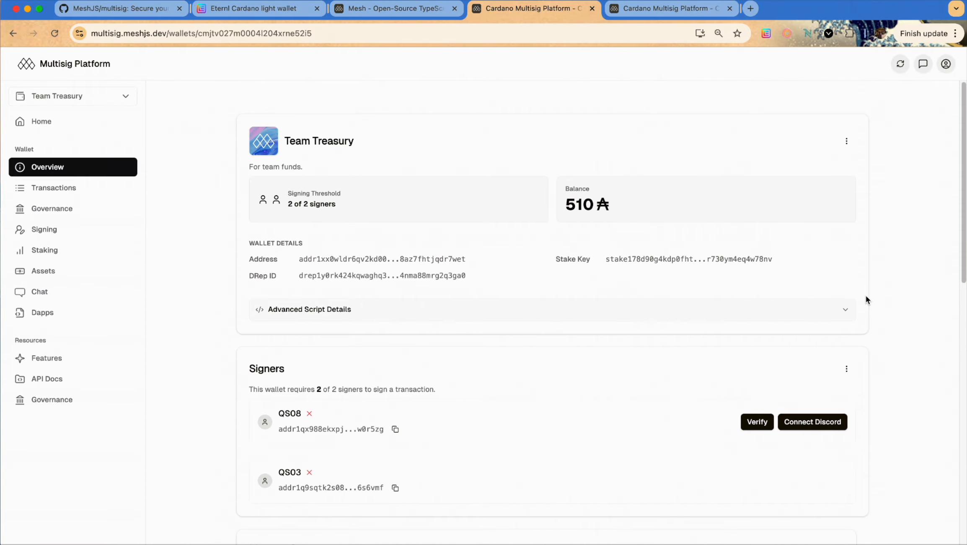
left_click(91, 220)
Refresh the wallet data, check the DRep status reads Active, and open Manage Ballots
left_click(901, 64)
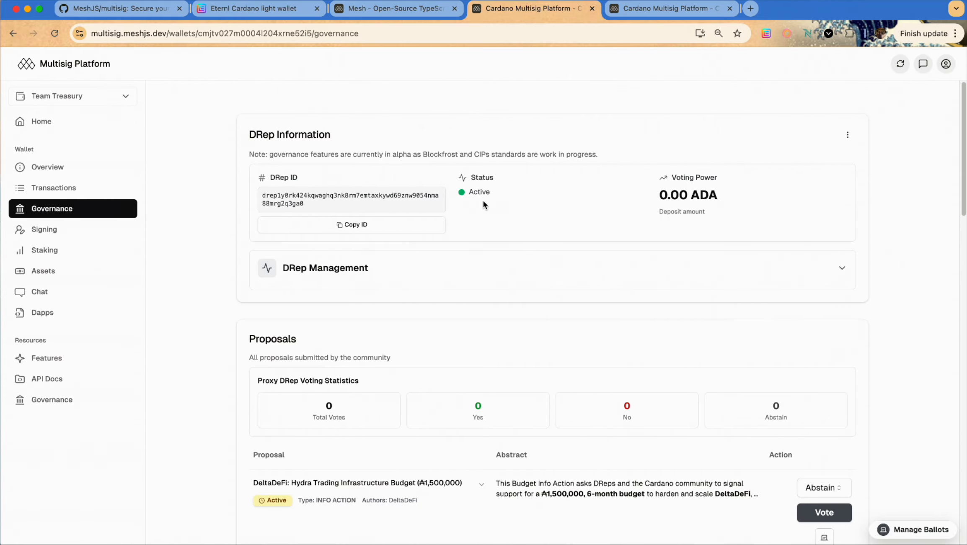
left_click_drag(507, 192, 458, 177)
left_click(540, 215)
scroll(942, 383, "down", 3)
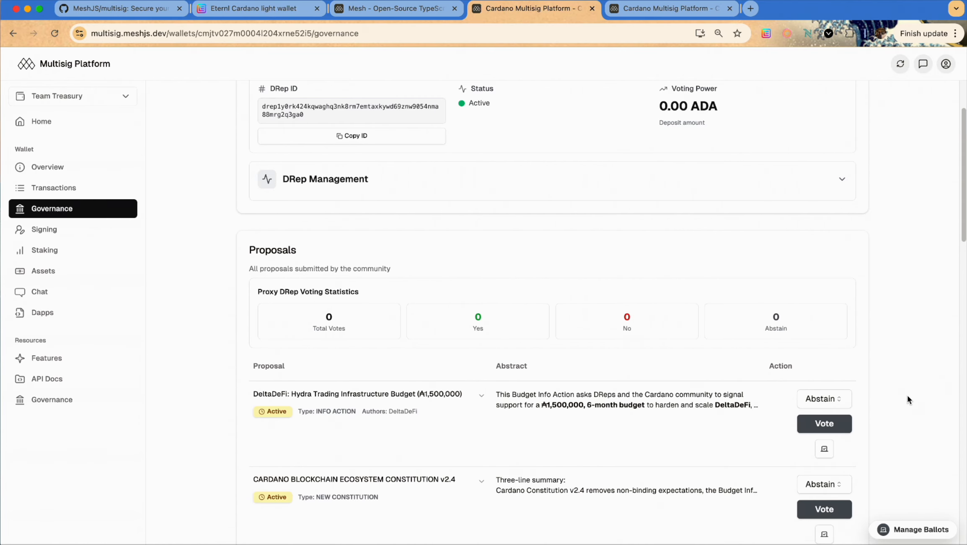
scroll(877, 425, "down", 1)
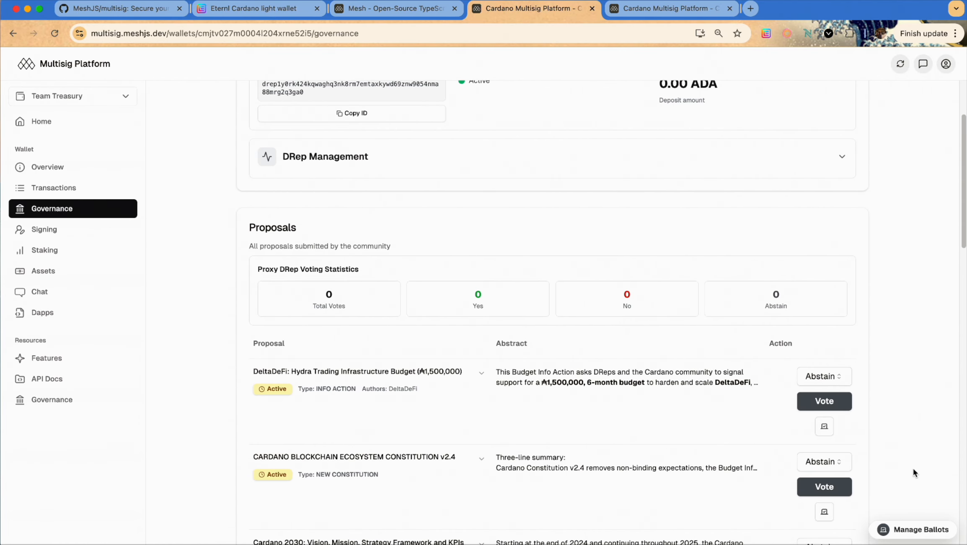
left_click(923, 527)
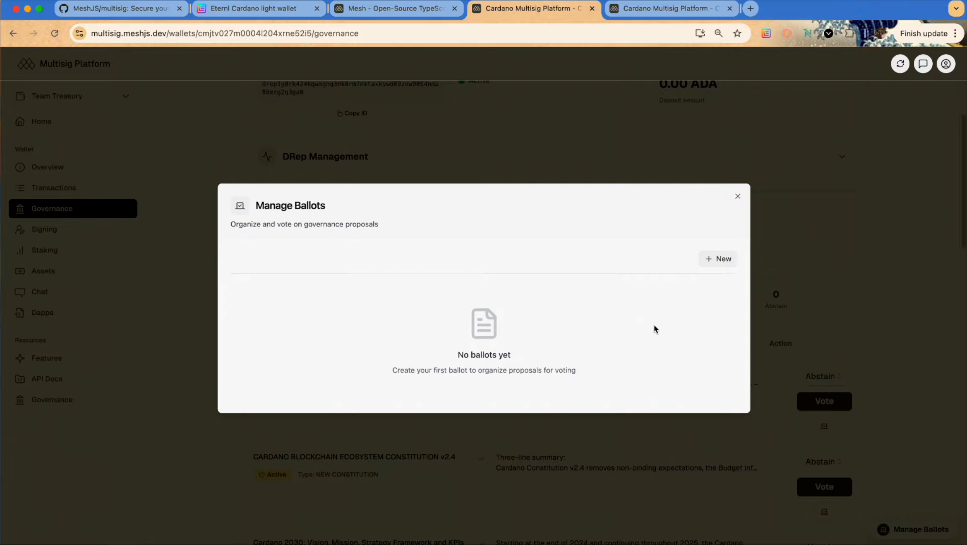
Create a new ballot named 'first ballot' and close the ballot manager
left_click(720, 259)
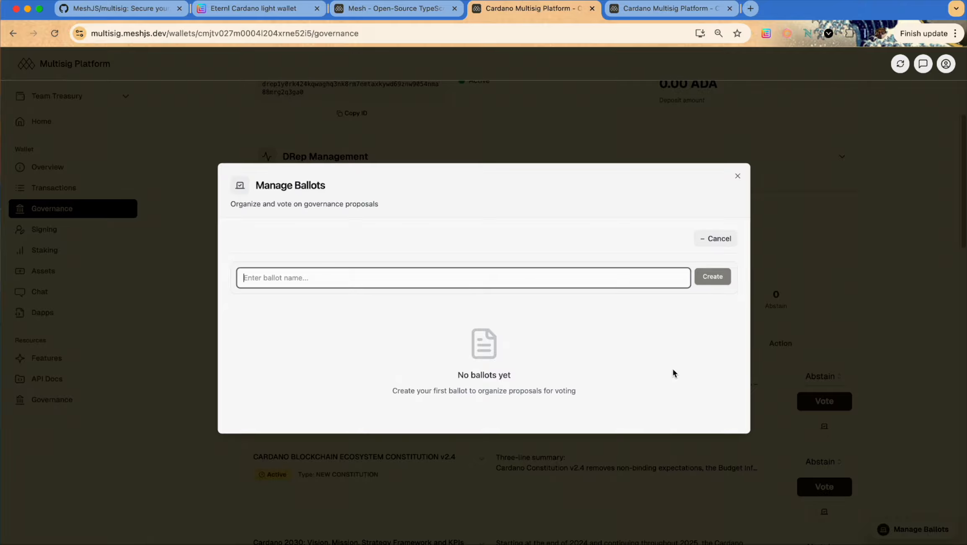
type("first ballot")
key("Return")
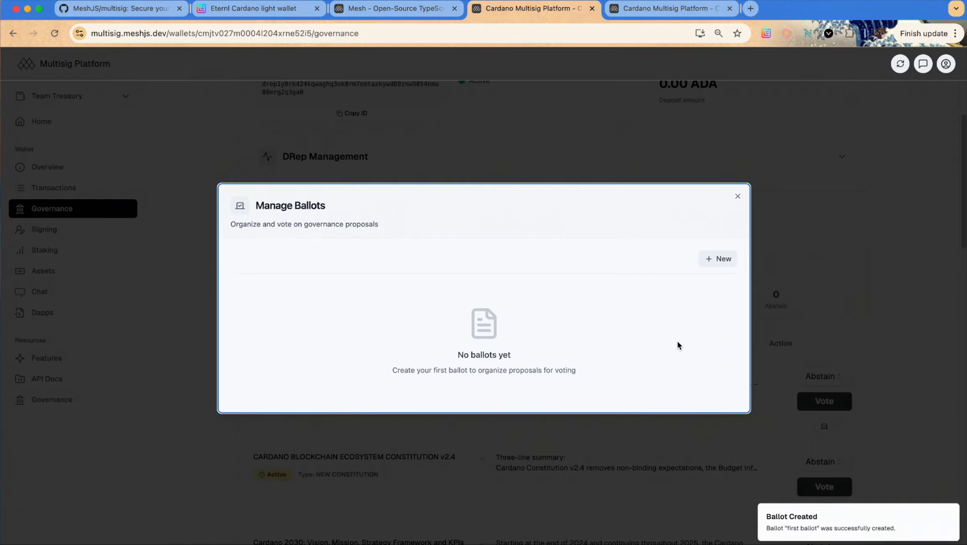
left_click(861, 199)
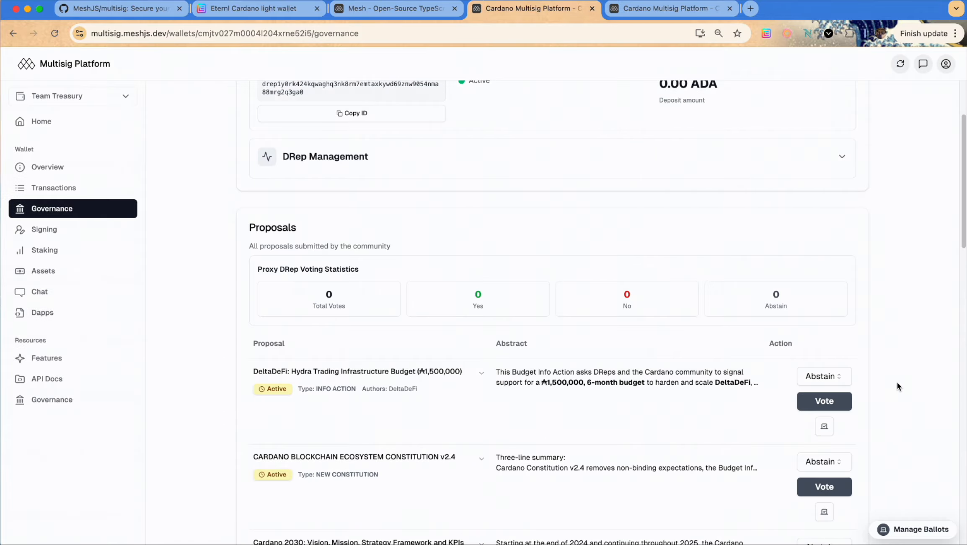
scroll(896, 382, "down", 1)
Add the DeltaDeFi Hydra budget, Constitution v2.4 and Cardano 2030 proposals to first ballot, then reopen it
left_click(823, 388)
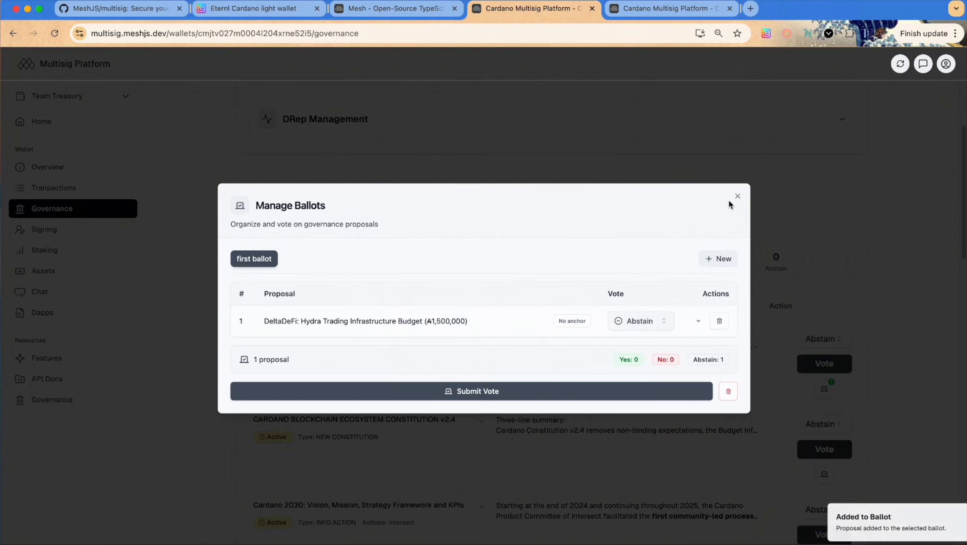
left_click(739, 198)
scroll(918, 355, "down", 1)
scroll(923, 353, "down", 6)
scroll(928, 316, "up", 6)
scroll(929, 324, "down", 1)
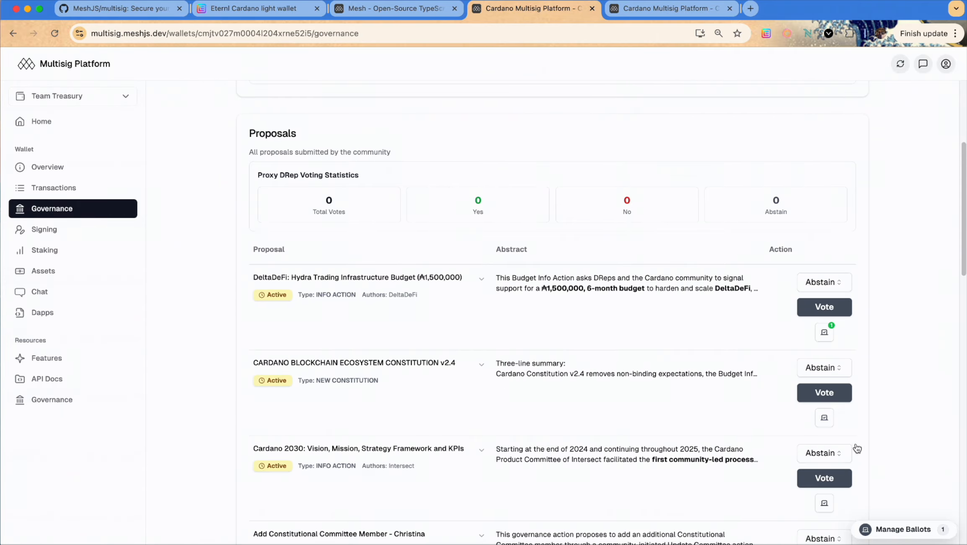
left_click(823, 417)
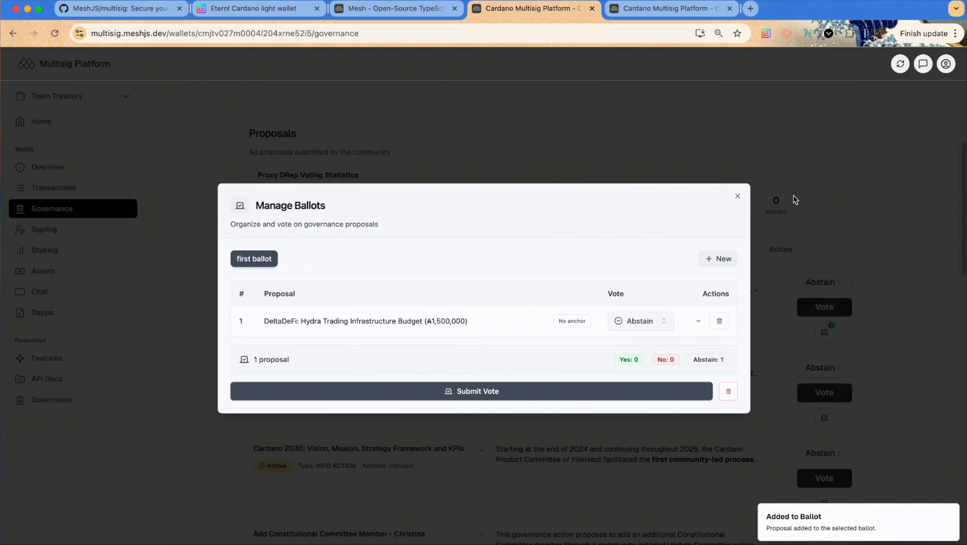
left_click(737, 196)
scroll(862, 272, "down", 2)
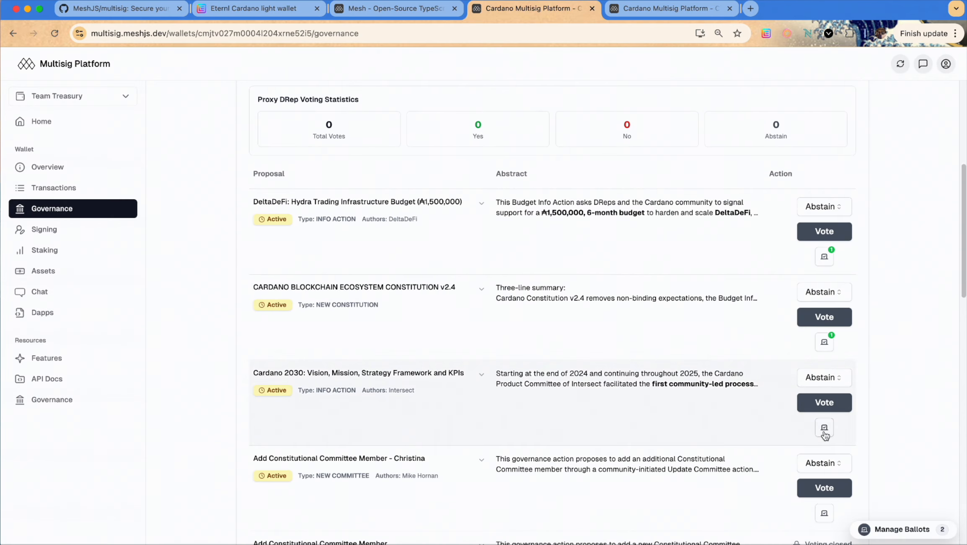
left_click(824, 430)
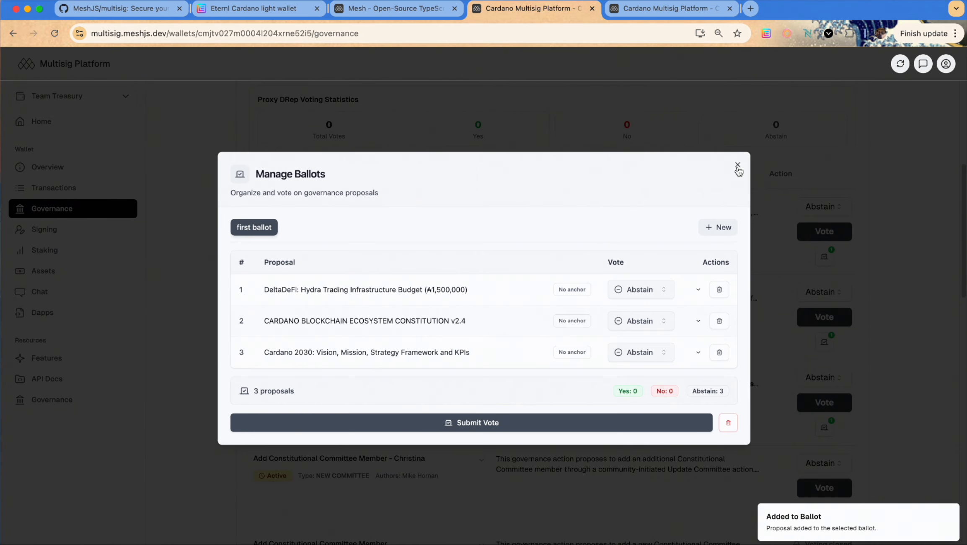
left_click(737, 166)
scroll(880, 276, "down", 1)
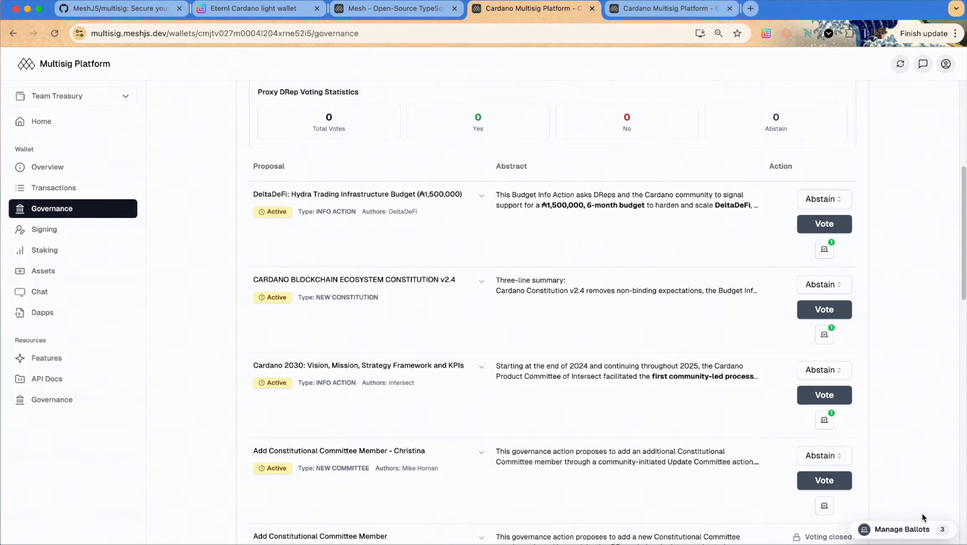
left_click(915, 528)
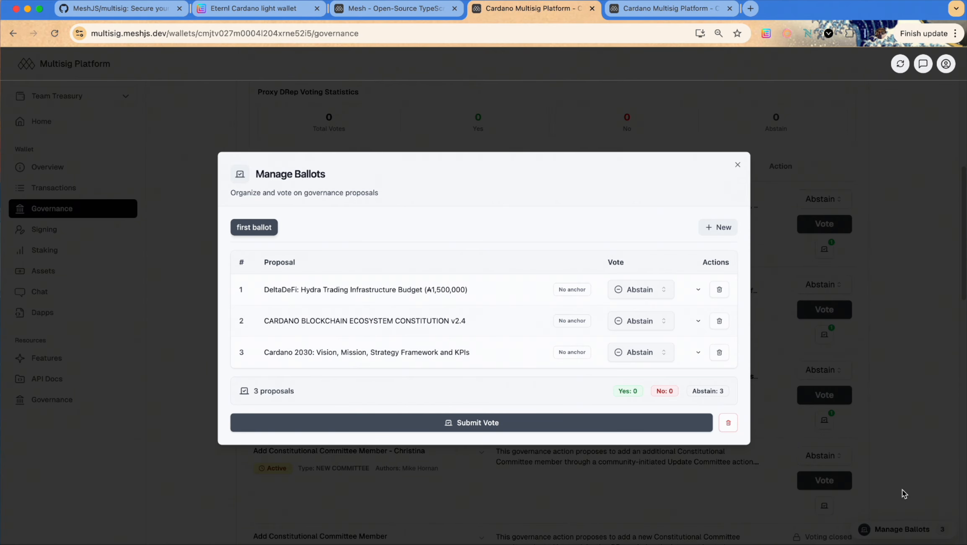
Review the DeltaDeFi proposal's rationale and set its vote to Yes
left_click(697, 290)
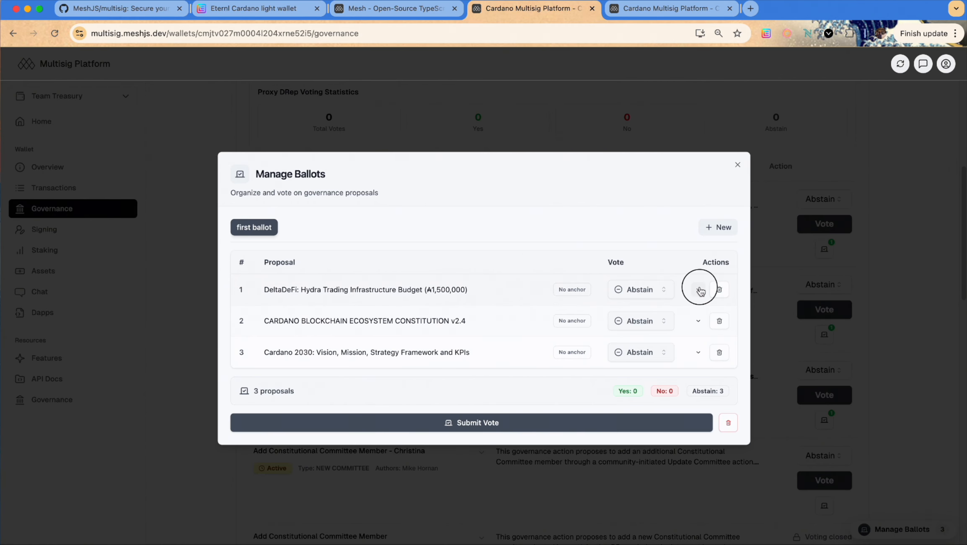
left_click(655, 284)
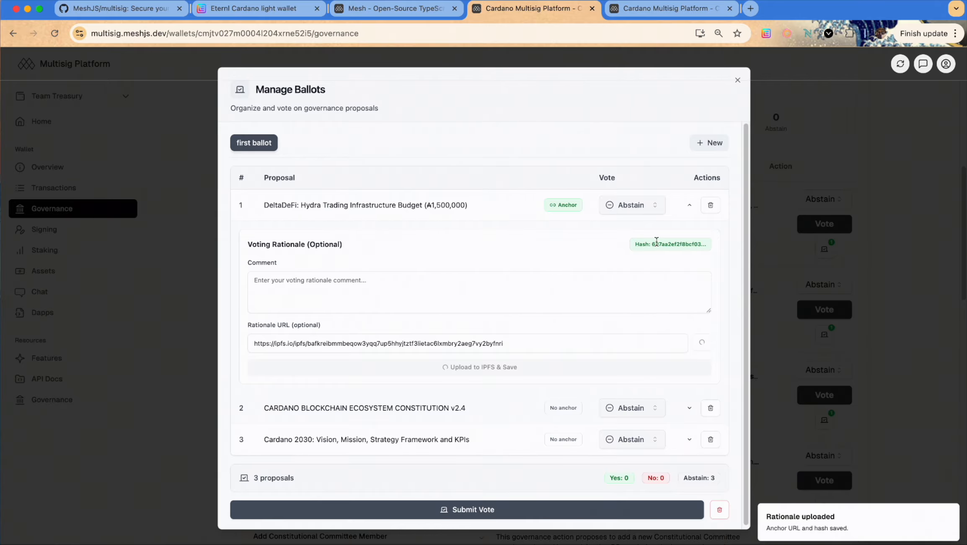
left_click(690, 205)
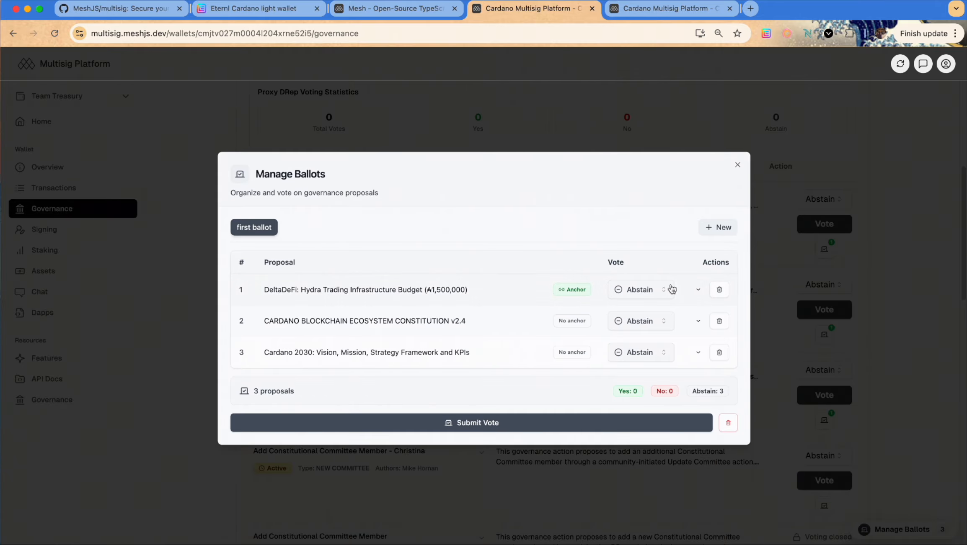
left_click(656, 286)
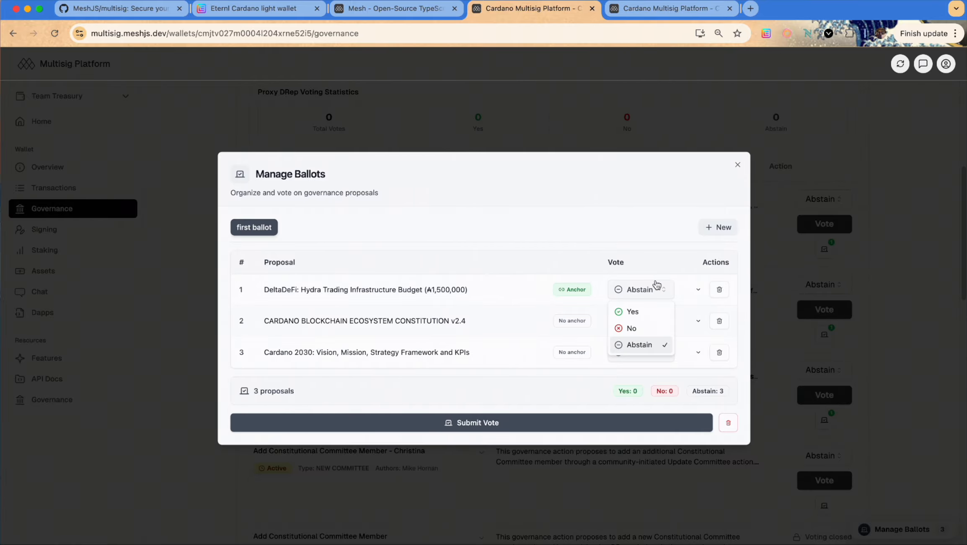
left_click(648, 317)
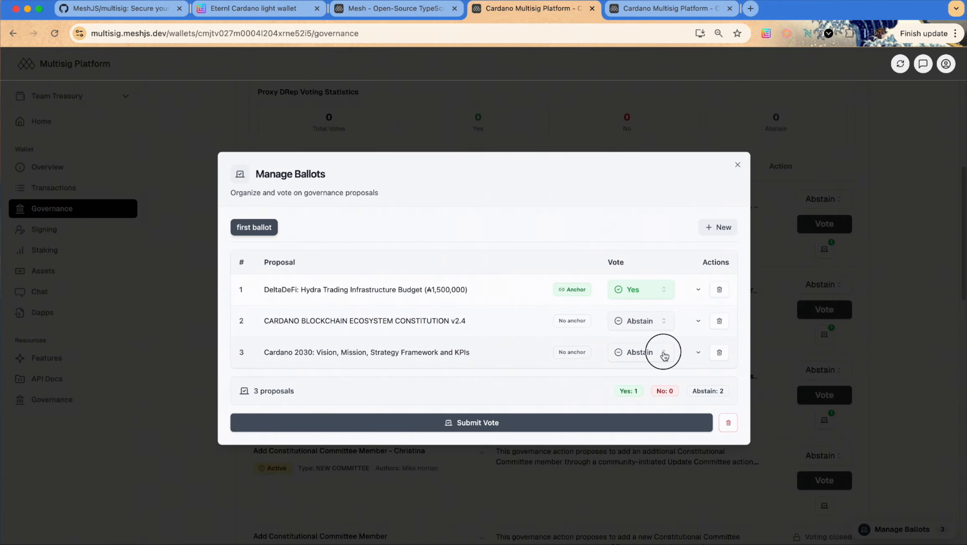
Vote Yes on Cardano 2030 with a rationale uploaded to IPFS, then submit the ballot
left_click(662, 355)
left_click(655, 379)
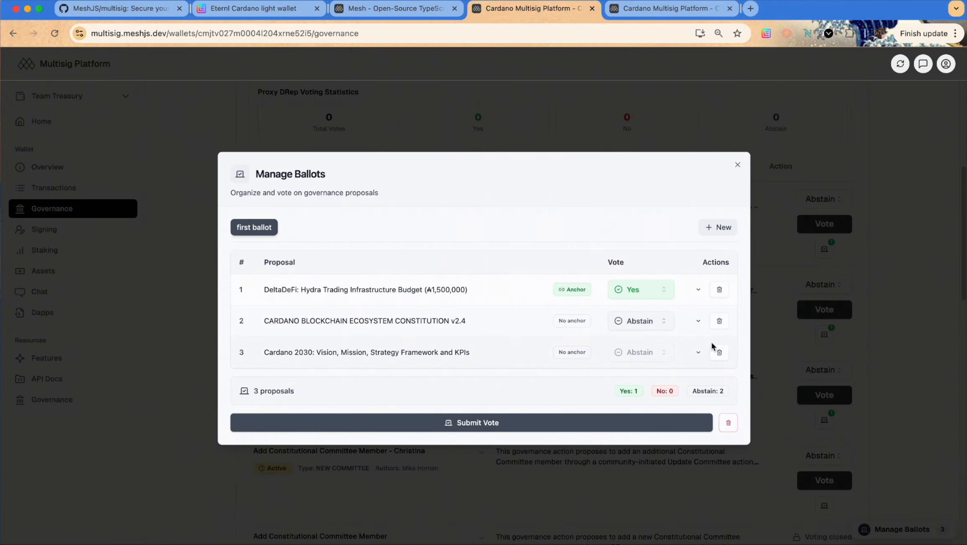
left_click(698, 352)
left_click(620, 363)
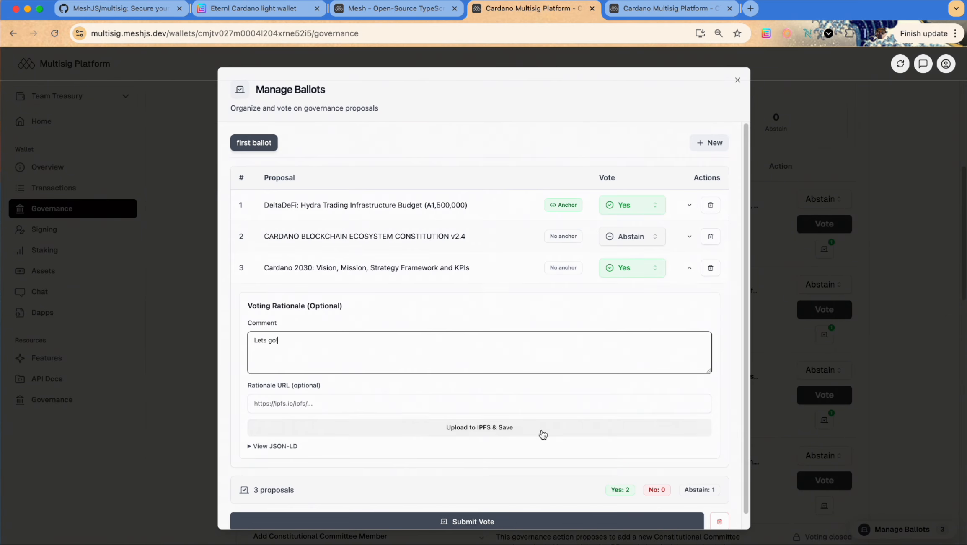
left_click(541, 432)
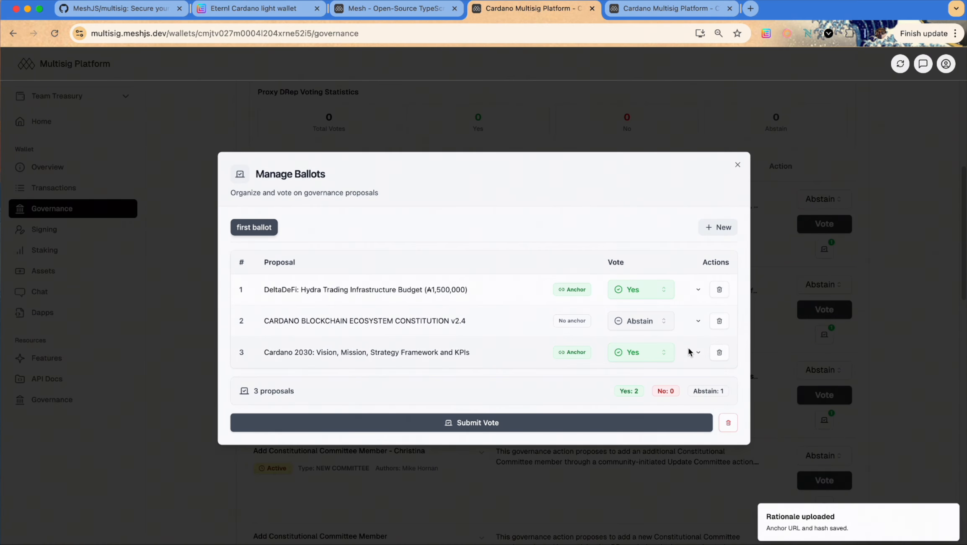
left_click(528, 429)
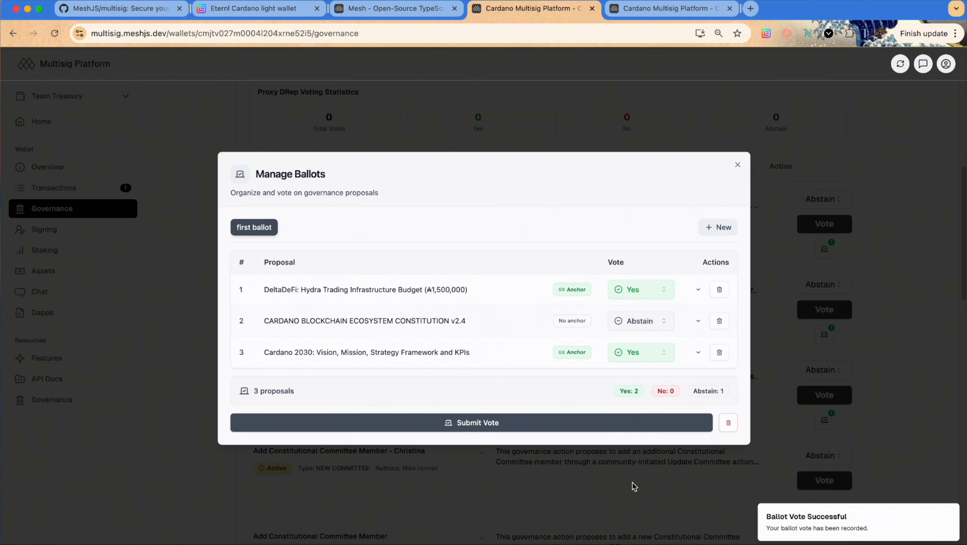
left_click(738, 165)
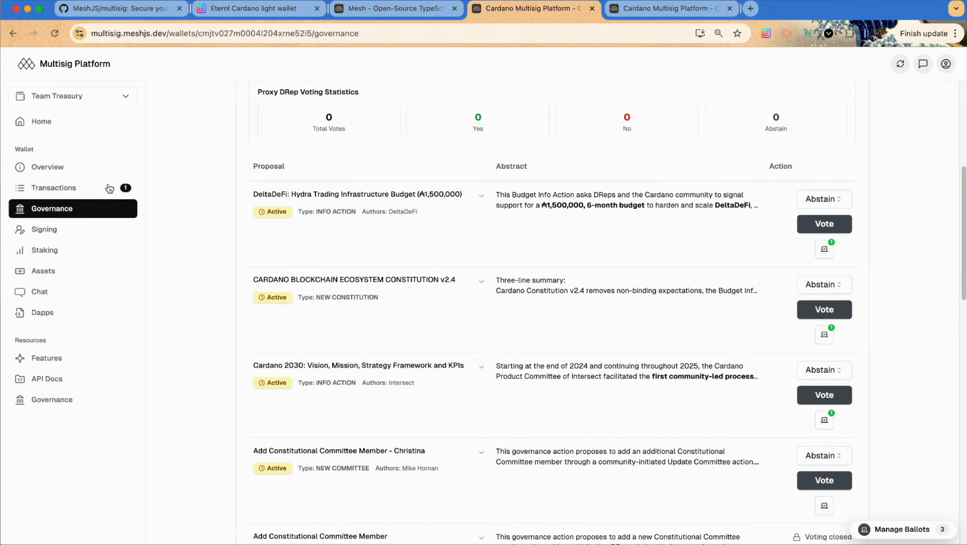
Approve and sign the 'Ballot Vote: first ballot' transaction as the second signer
left_click(101, 188)
scroll(871, 275, "up", 2)
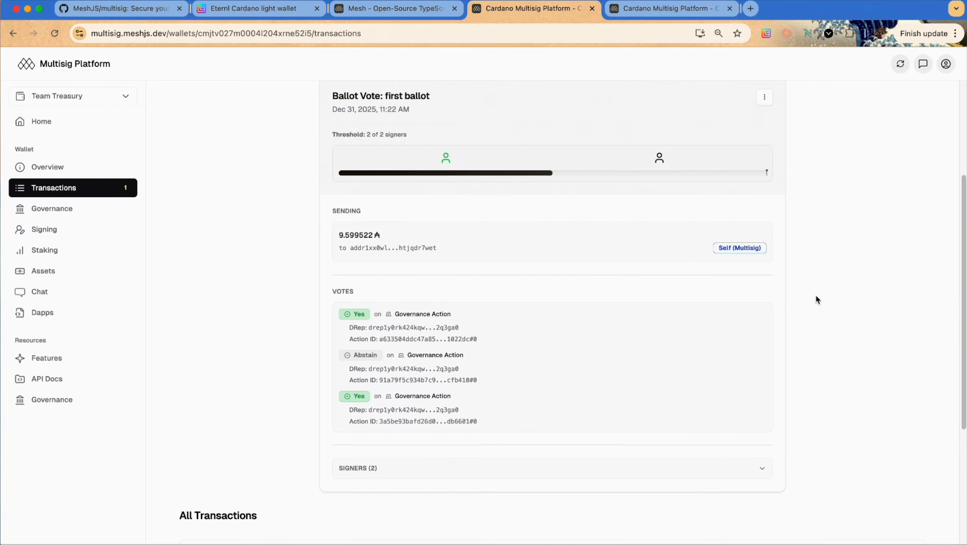
scroll(822, 325, "up", 5)
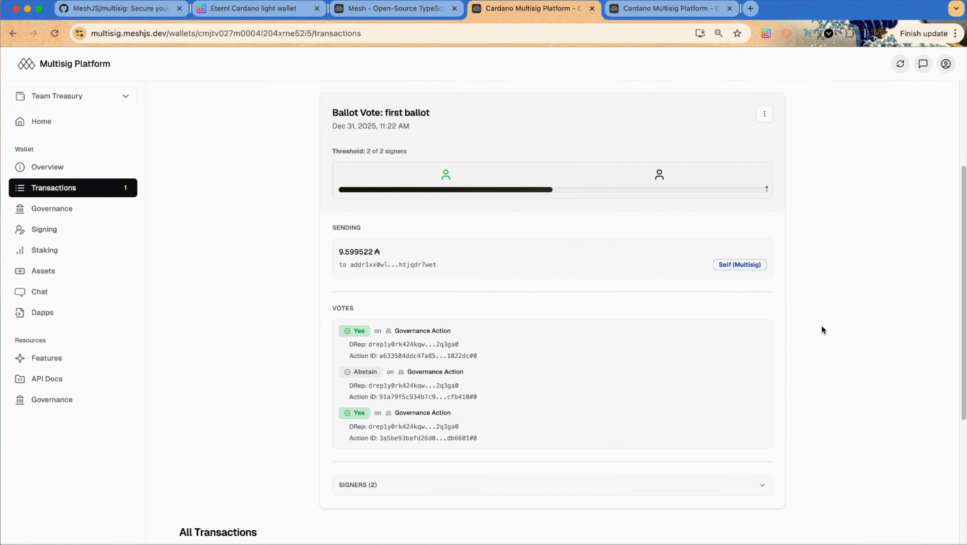
scroll(822, 328, "down", 4)
key("ctrl+Tab")
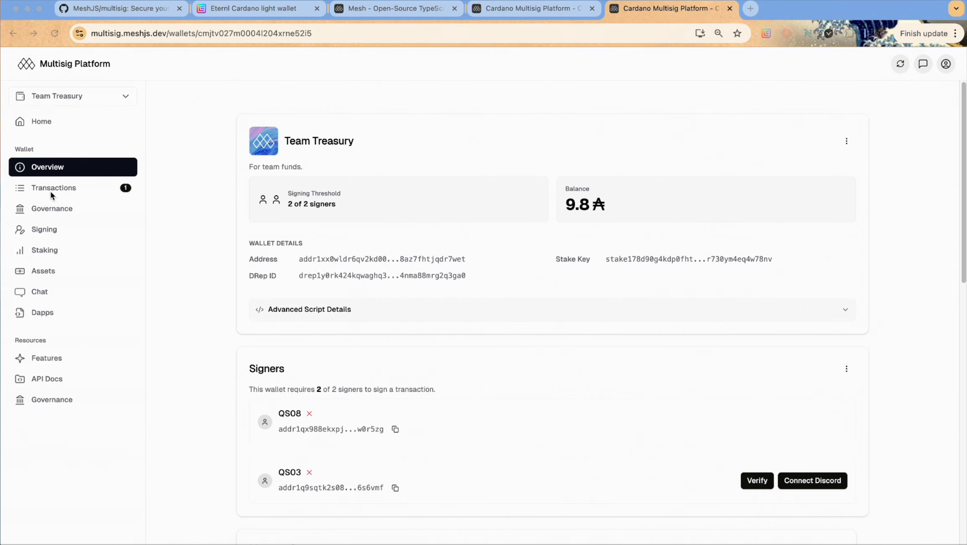
left_click(53, 193)
scroll(913, 348, "down", 10)
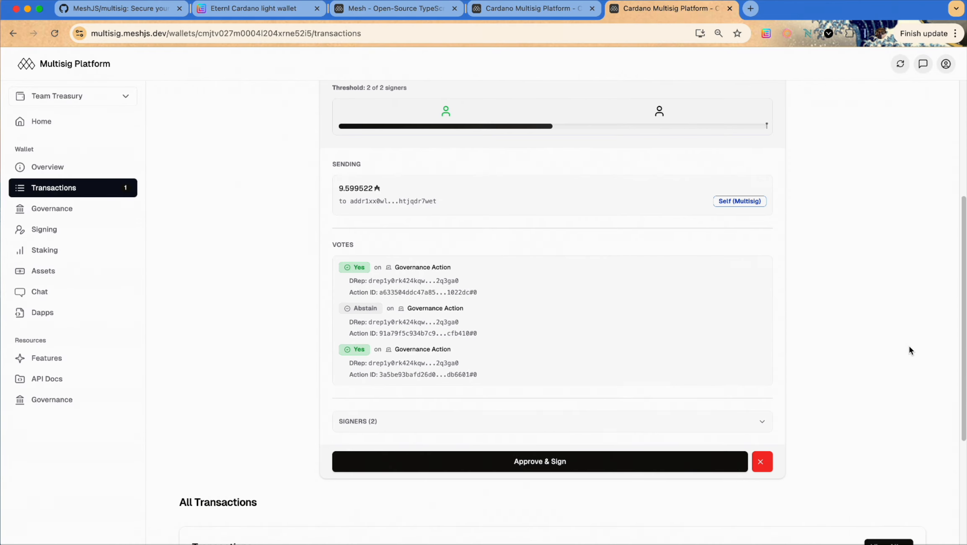
scroll(909, 351, "up", 3)
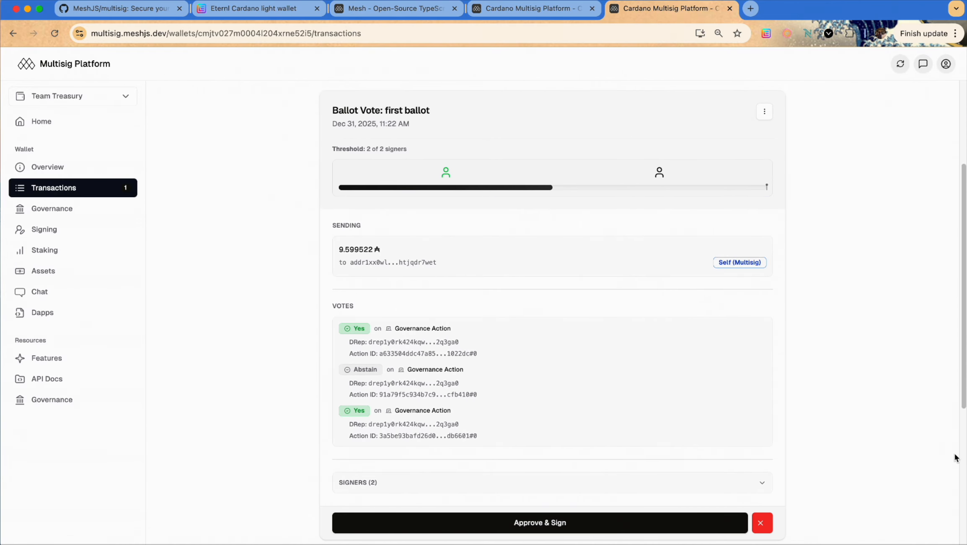
left_click(572, 523)
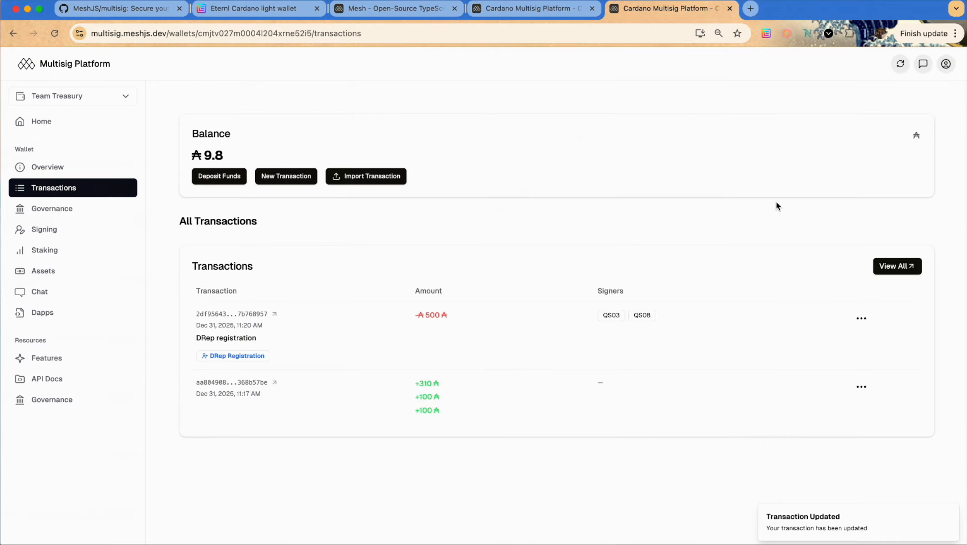
Refresh the governance page and check the tally: 3 votes, 2 Yes, 0 No, 1 Abstain
left_click(80, 210)
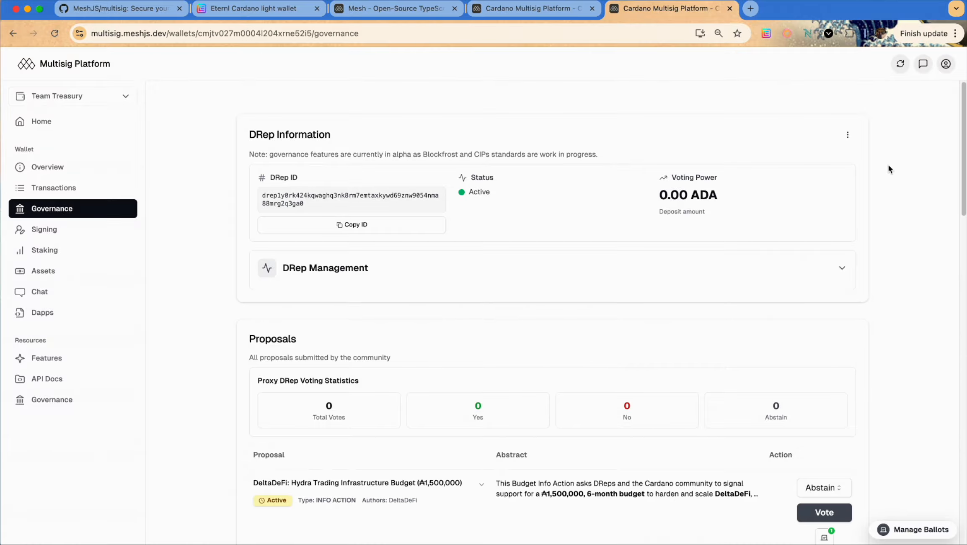
left_click(900, 64)
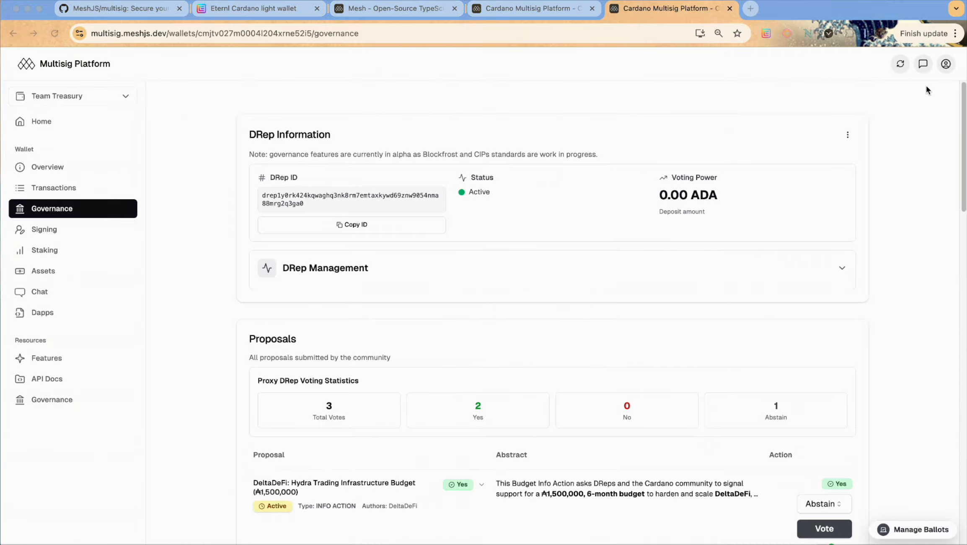
scroll(885, 404, "down", 3)
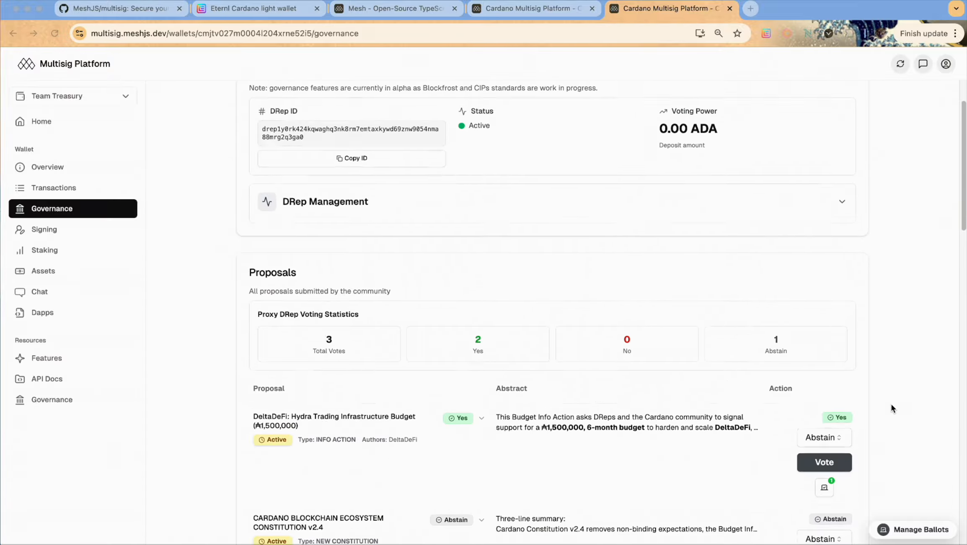
scroll(888, 407, "down", 2)
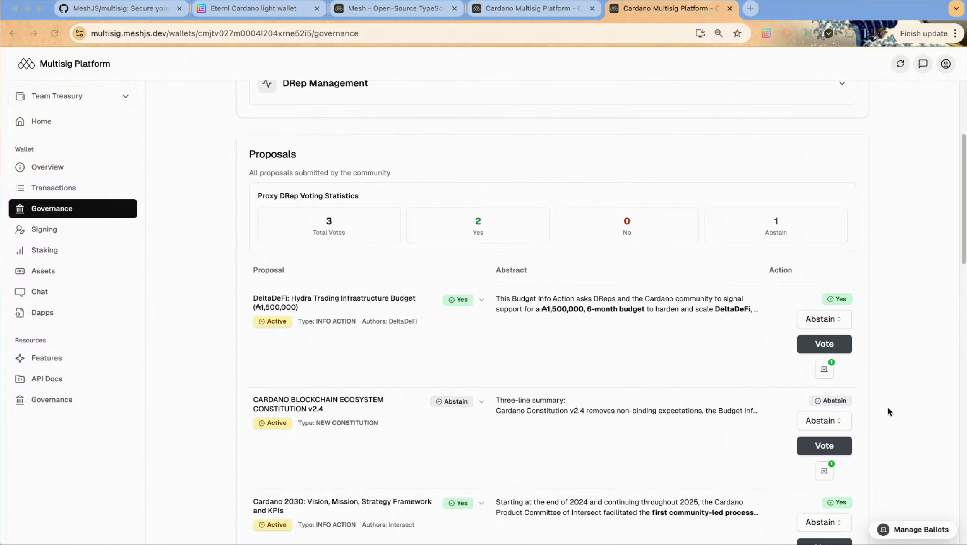
left_click(328, 222)
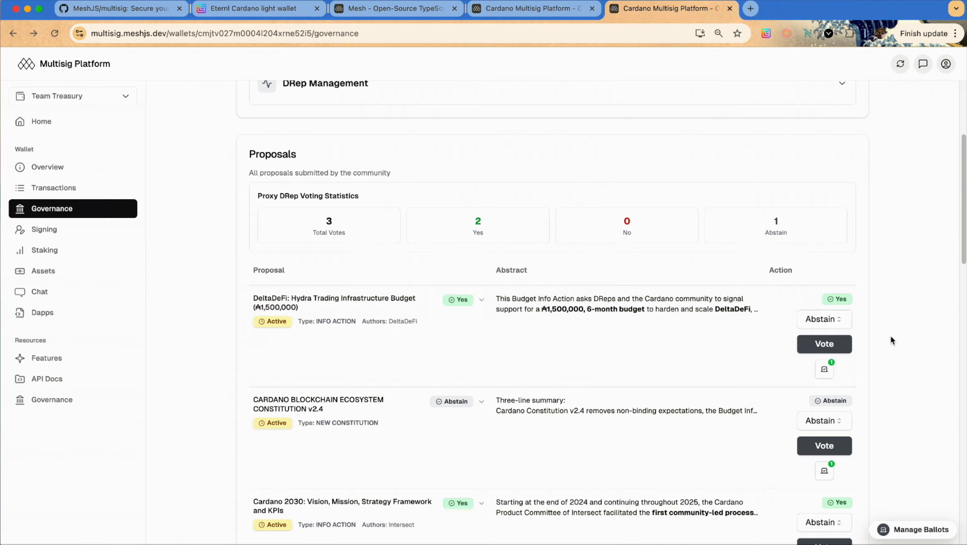
scroll(915, 388, "down", 1)
scroll(915, 388, "down", 1)
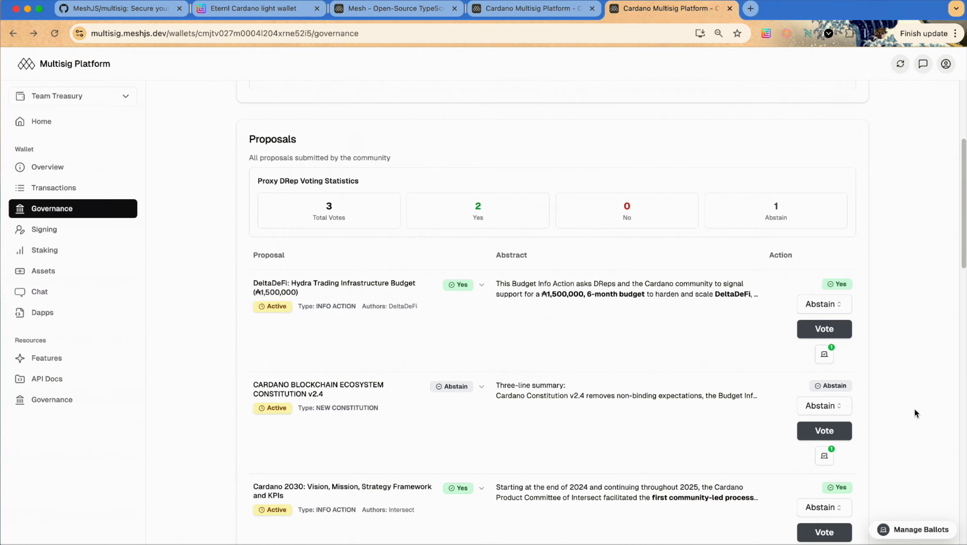
scroll(911, 407, "down", 2)
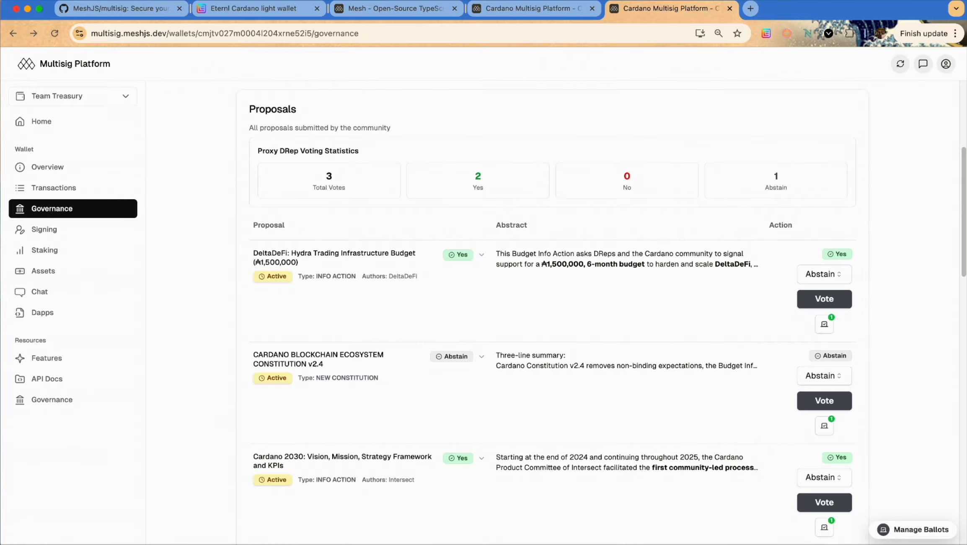
Change the Constitution v2.4 vote in first ballot from Abstain to Yes
left_click(917, 531)
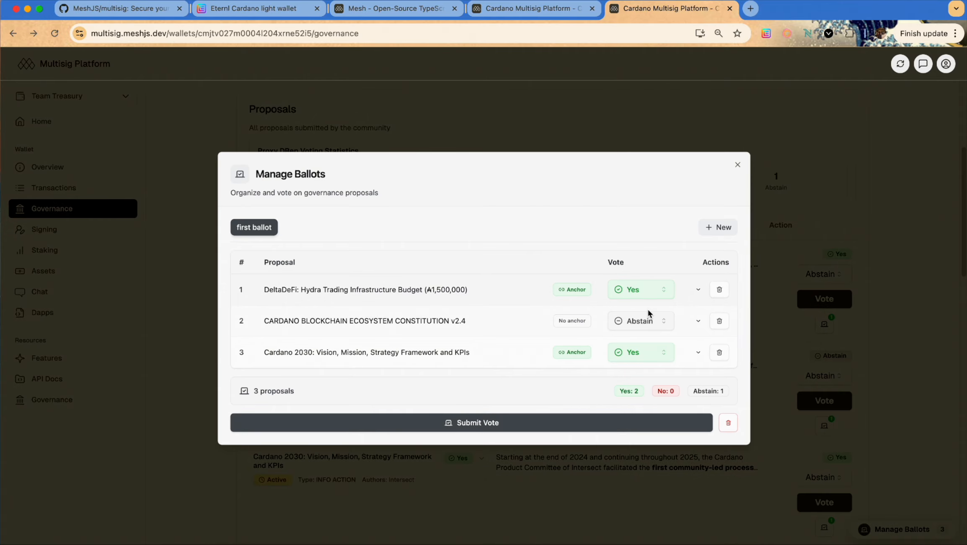
left_click(642, 326)
left_click(637, 342)
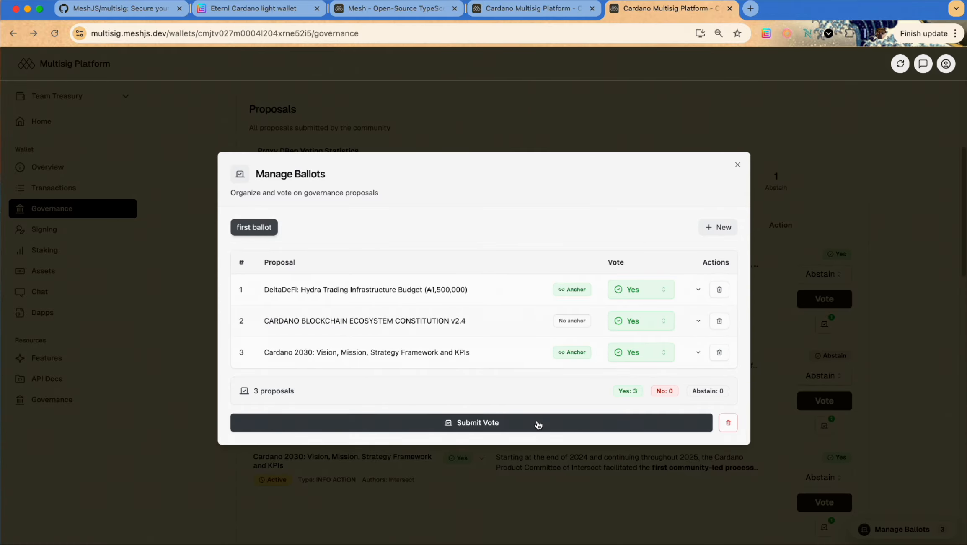
left_click(737, 165)
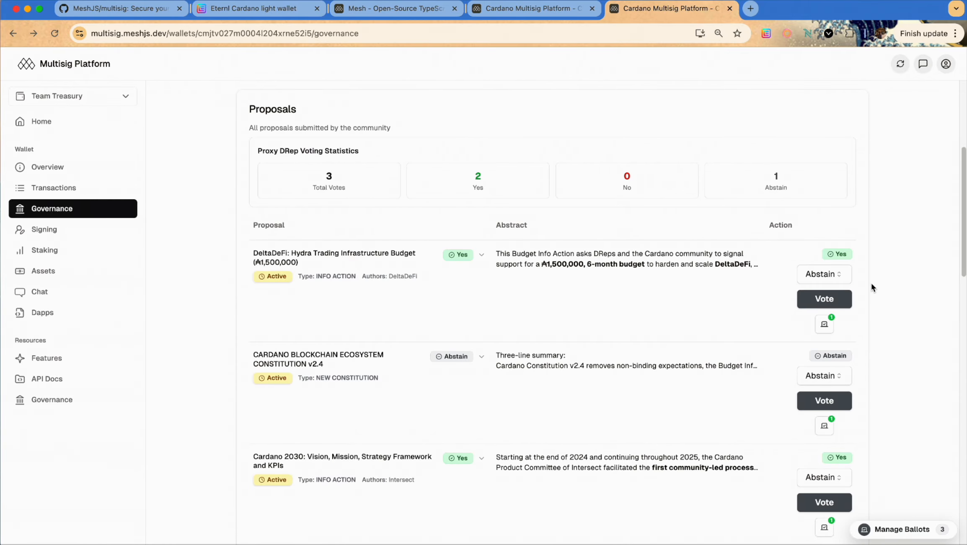
Cast the Constitution v2.4 vote and open a blank New Transaction form
left_click(835, 396)
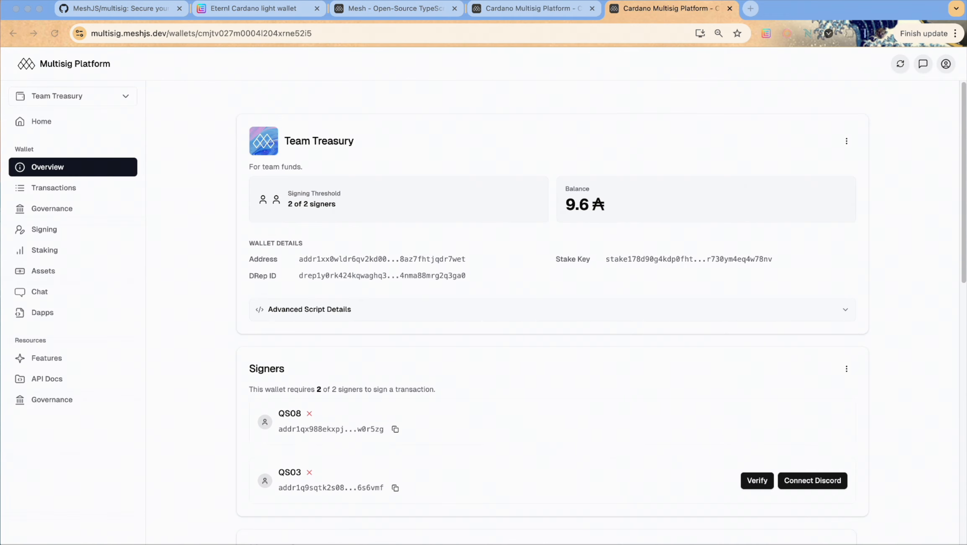
left_click(69, 194)
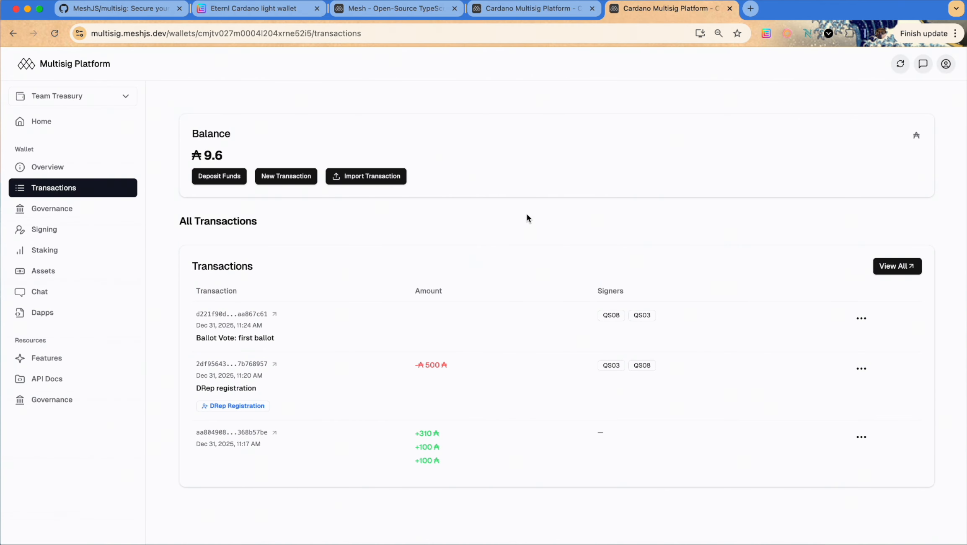
left_click(286, 177)
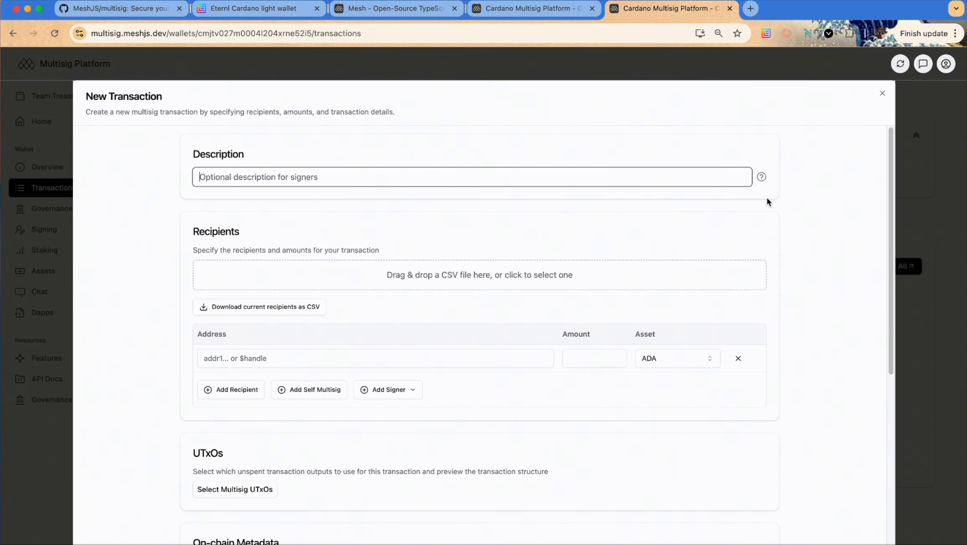
Describe the transaction as 'payout' and add signers QS08 and QS03 as recipients
type("payout")
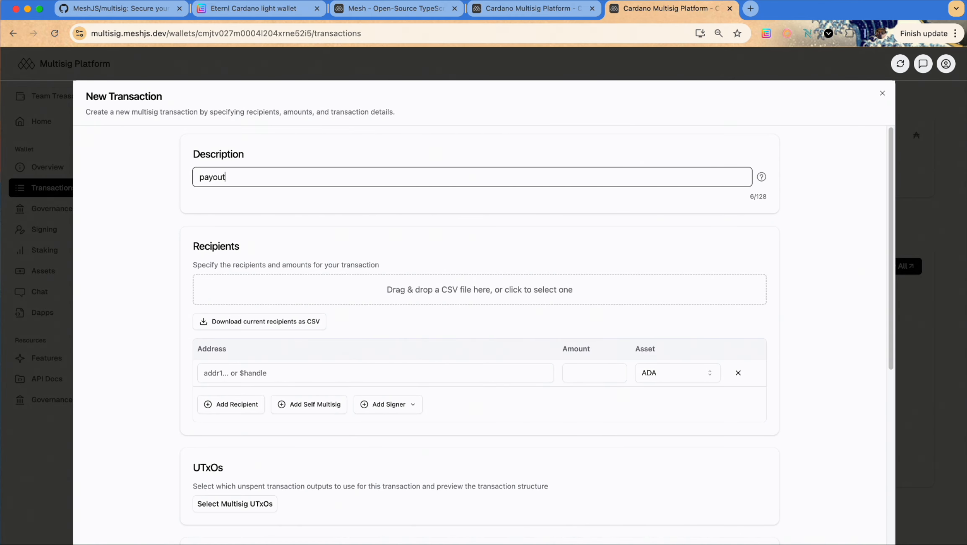
scroll(763, 274, "down", 2)
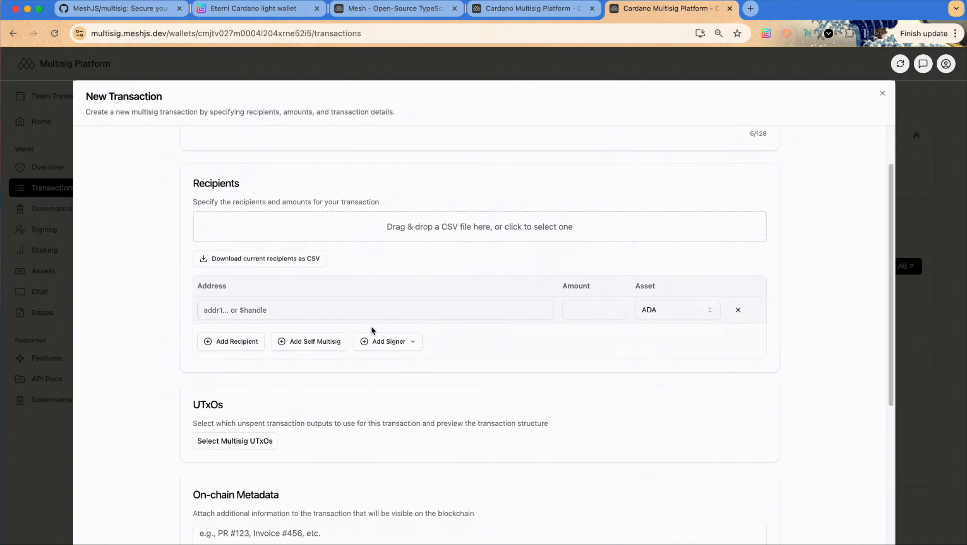
left_click(369, 341)
left_click(373, 364)
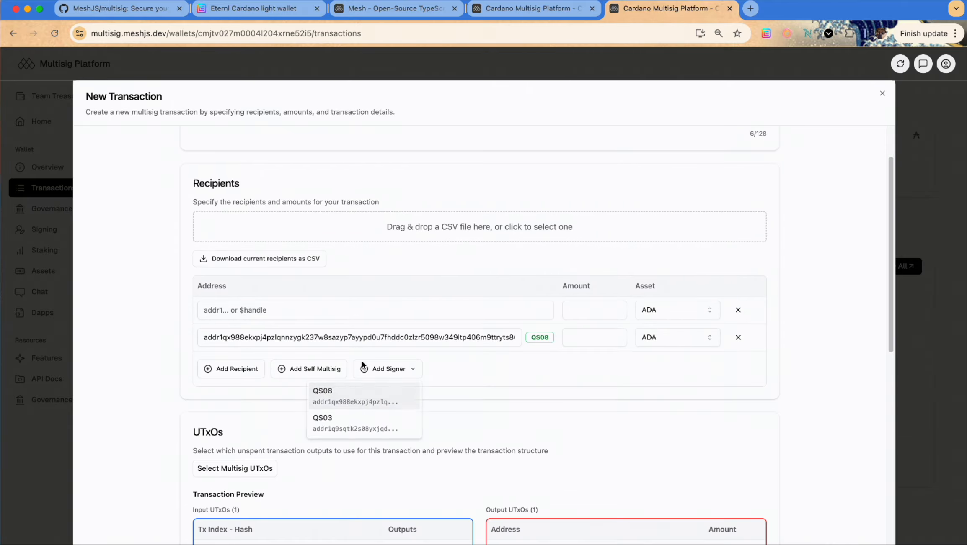
left_click(403, 362)
left_click(373, 426)
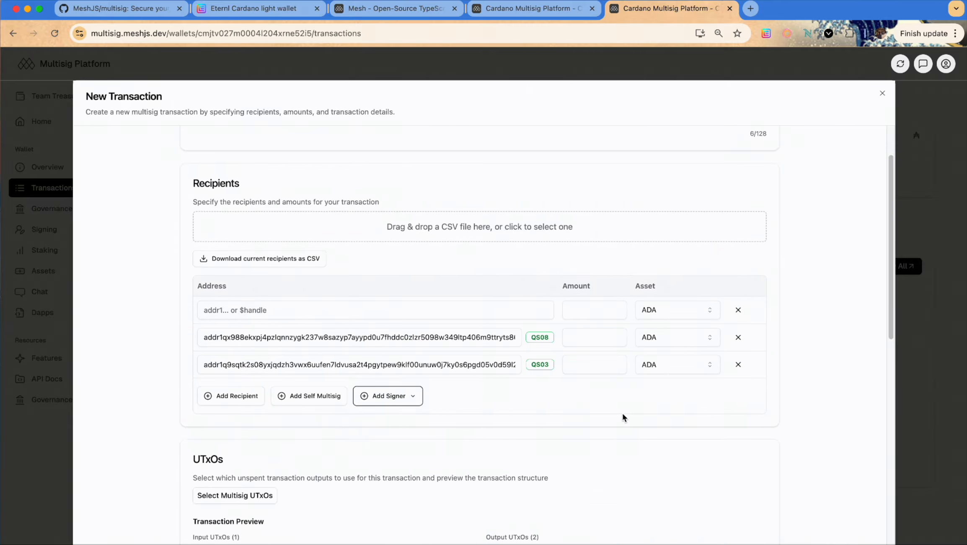
left_click(741, 310)
Give QS08 and QS03 1 ADA each and download the recipients as CSV
left_click(571, 311)
type("1")
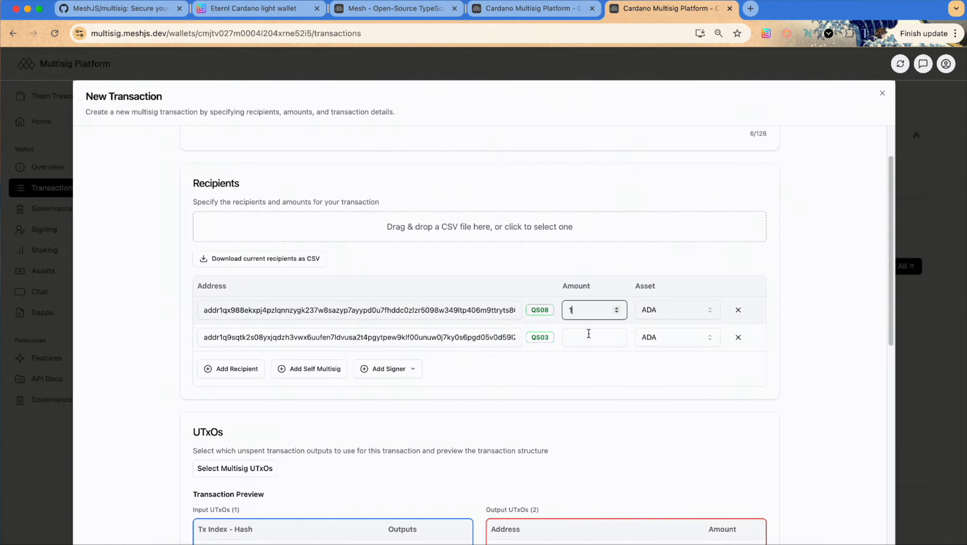
left_click(588, 334)
type("1")
left_click(637, 376)
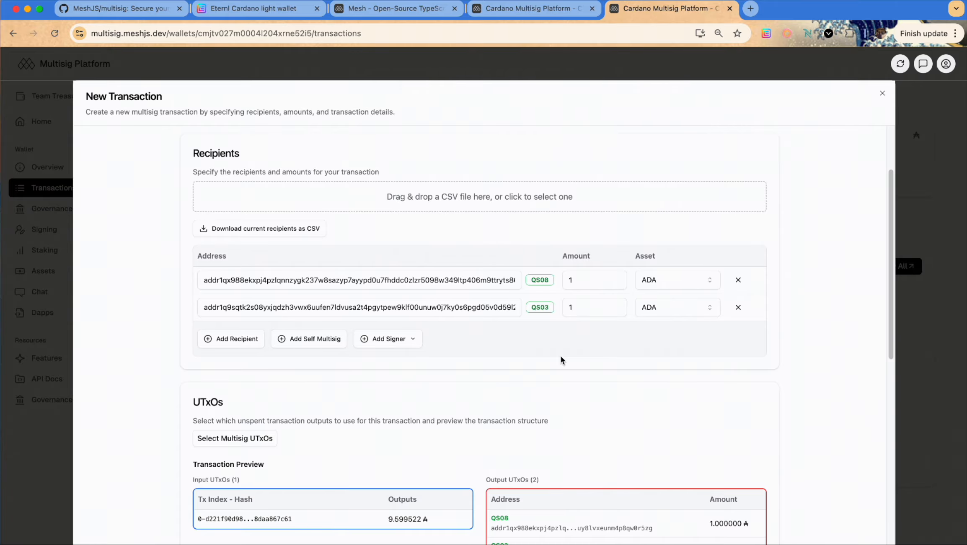
scroll(560, 355, "down", 1)
scroll(430, 293, "up", 5)
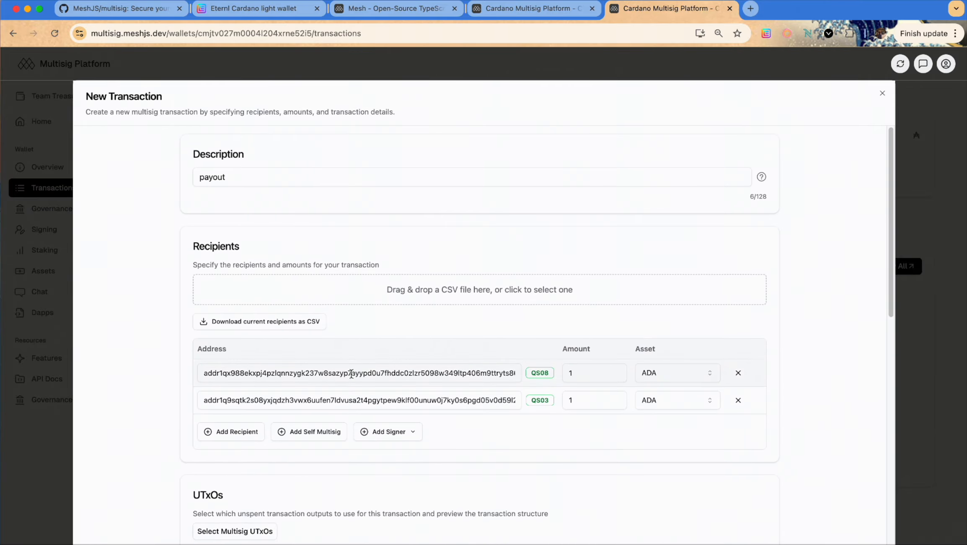
left_click(262, 326)
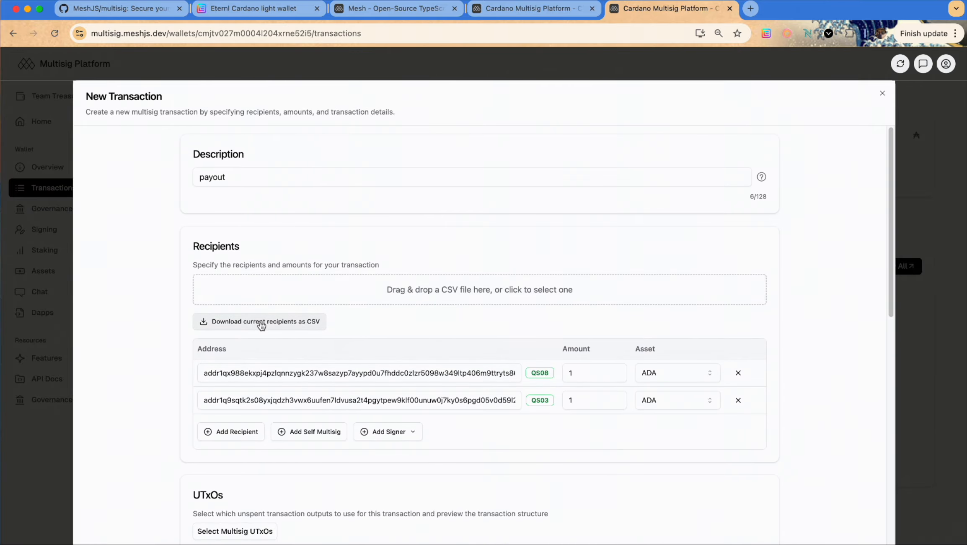
Open recipients (5).csv in Numbers and add three empty rows to the table
left_click(773, 69)
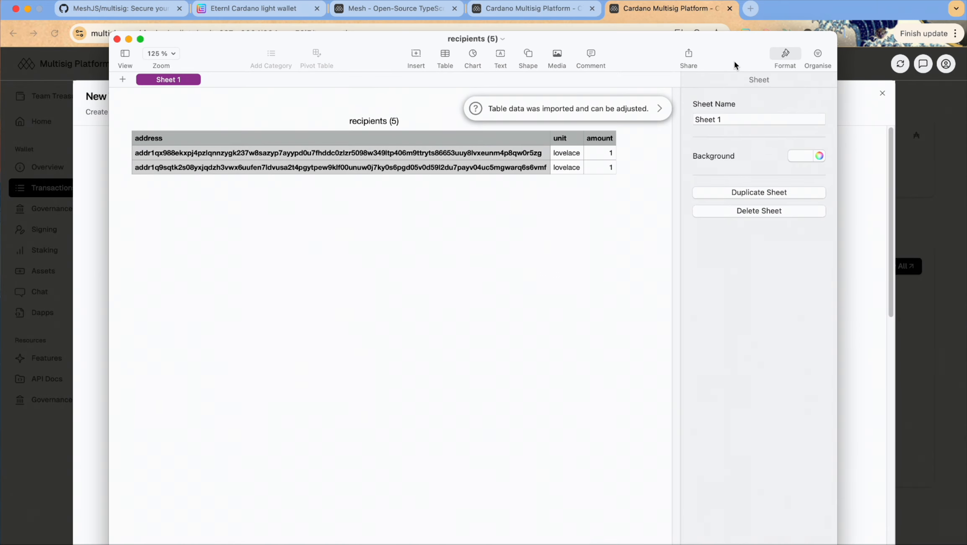
left_click(408, 153)
left_click_drag(121, 185, 121, 228)
Fill rows 4–6 with copies of the second recipient's address, lovelace unit and amount 1
left_click(169, 167)
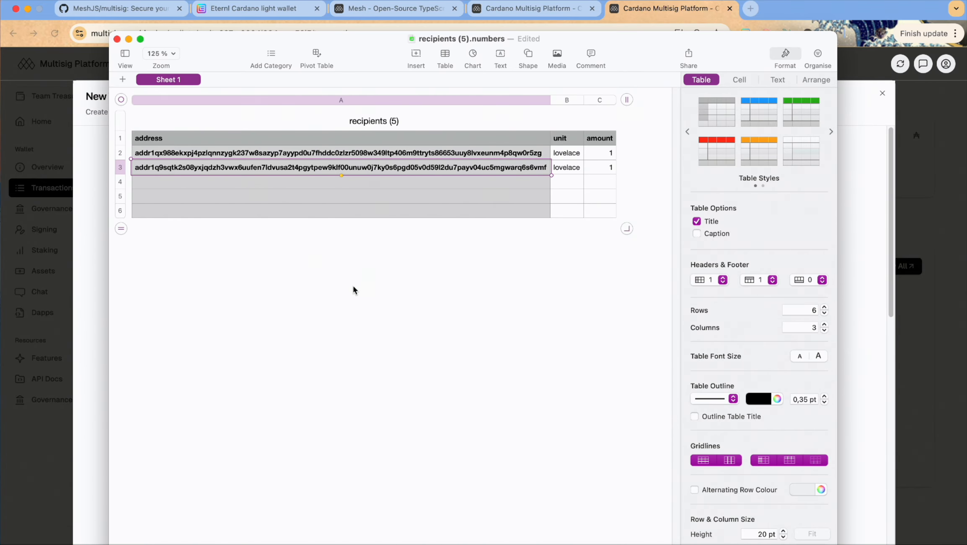
left_click_drag(551, 176, 604, 175)
key("super+c")
left_click(535, 183)
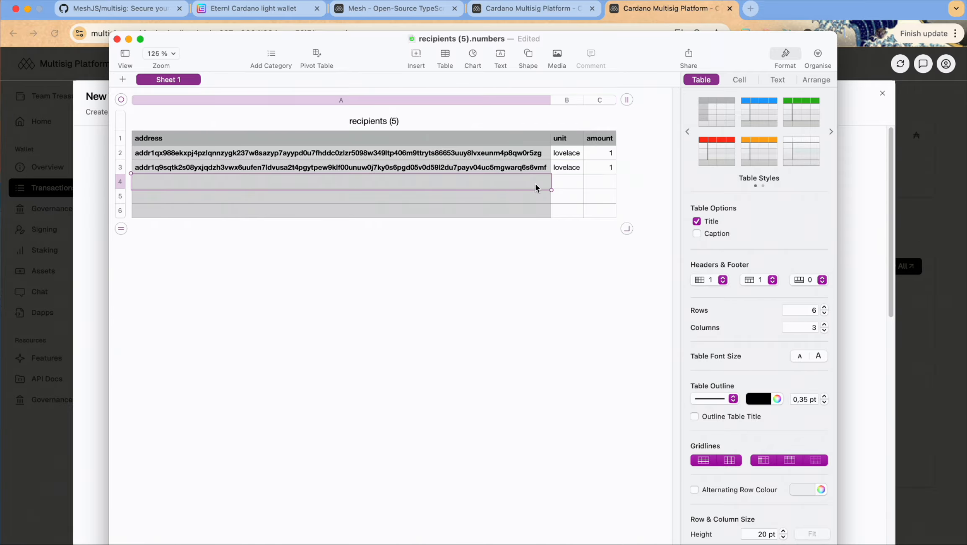
key("super+v")
left_click(533, 192)
key("super+v")
left_click(540, 205)
key("super+v")
left_click(869, 383)
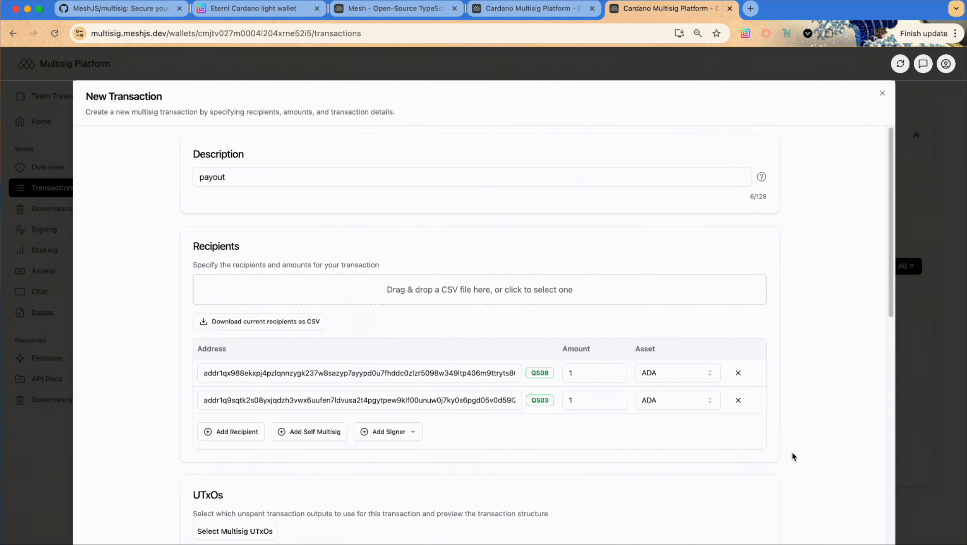
scroll(797, 487, "down", 1)
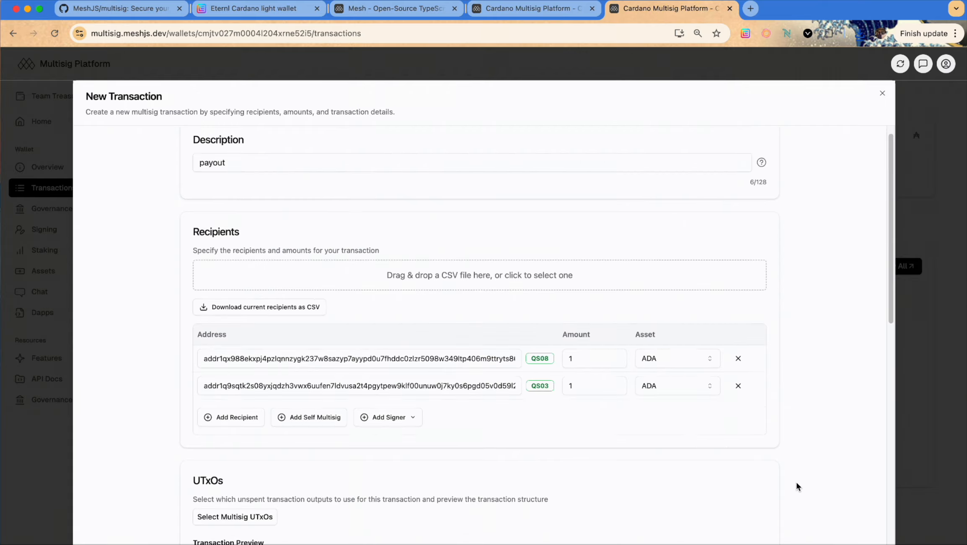
scroll(850, 460, "down", 2)
scroll(821, 487, "up", 2)
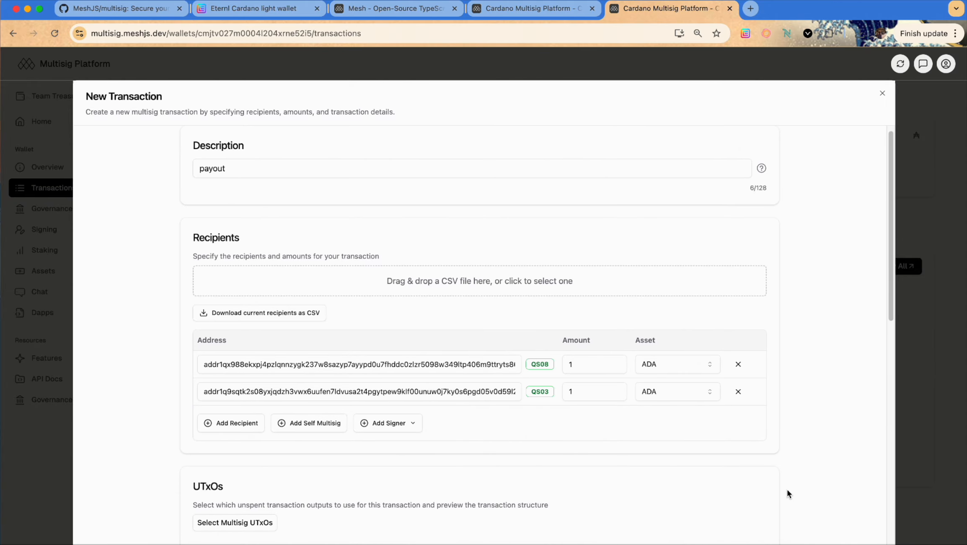
scroll(795, 485, "down", 5)
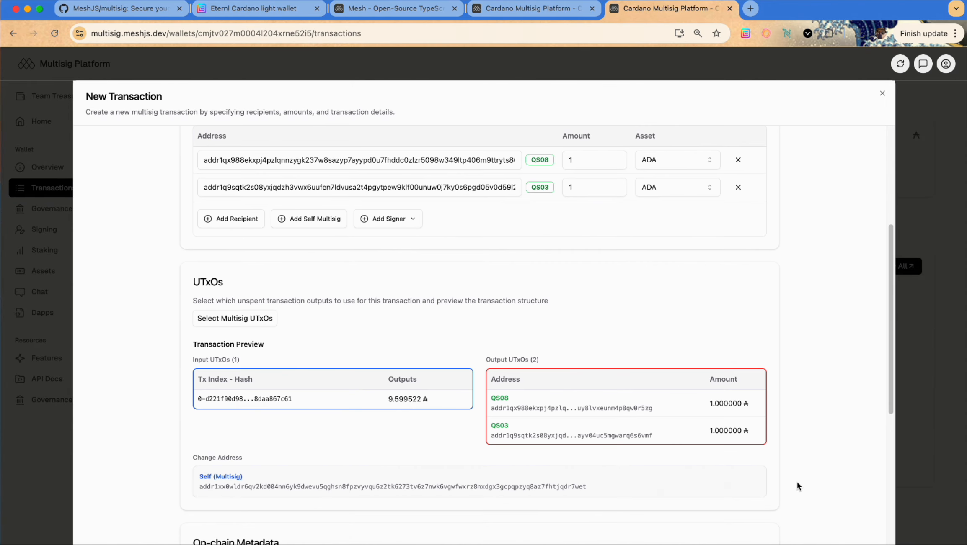
scroll(797, 485, "down", 1)
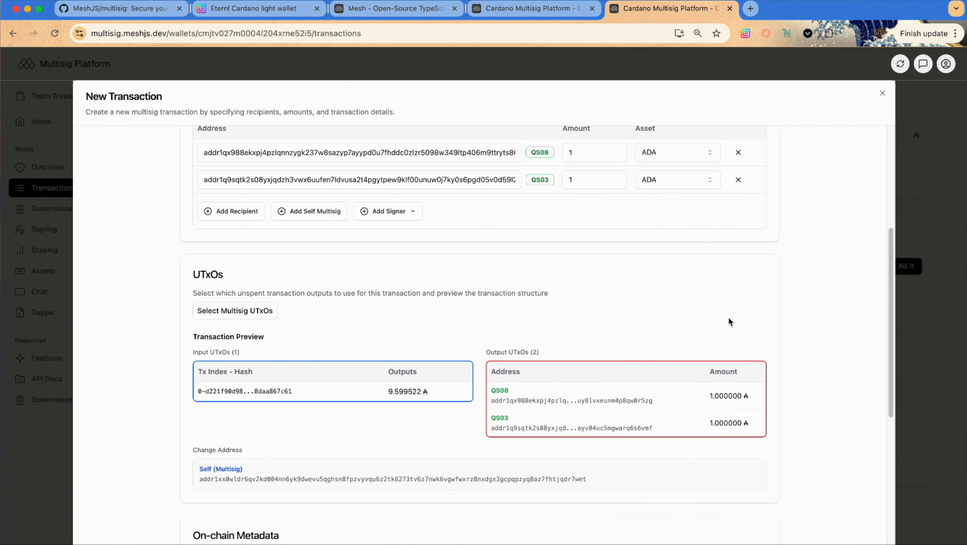
scroll(729, 318, "down", 2)
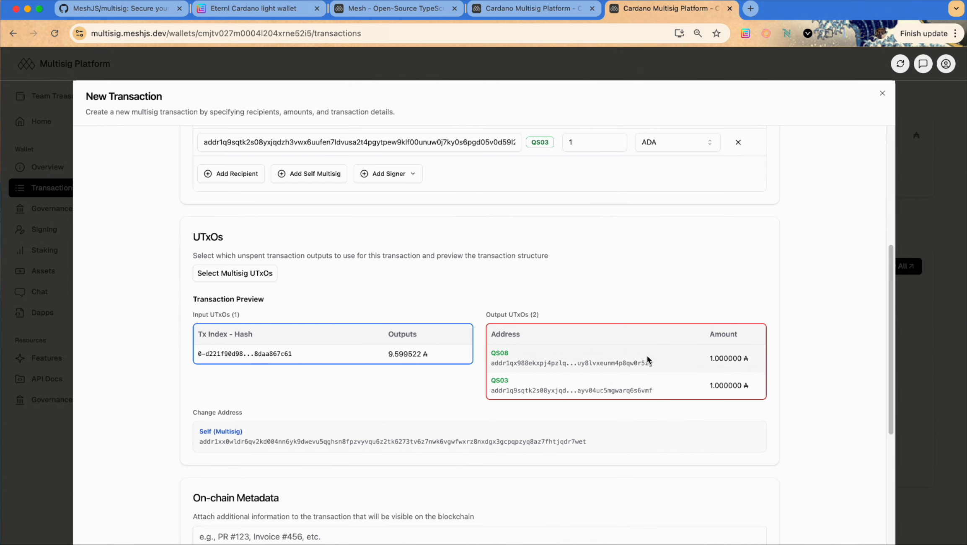
left_click(242, 272)
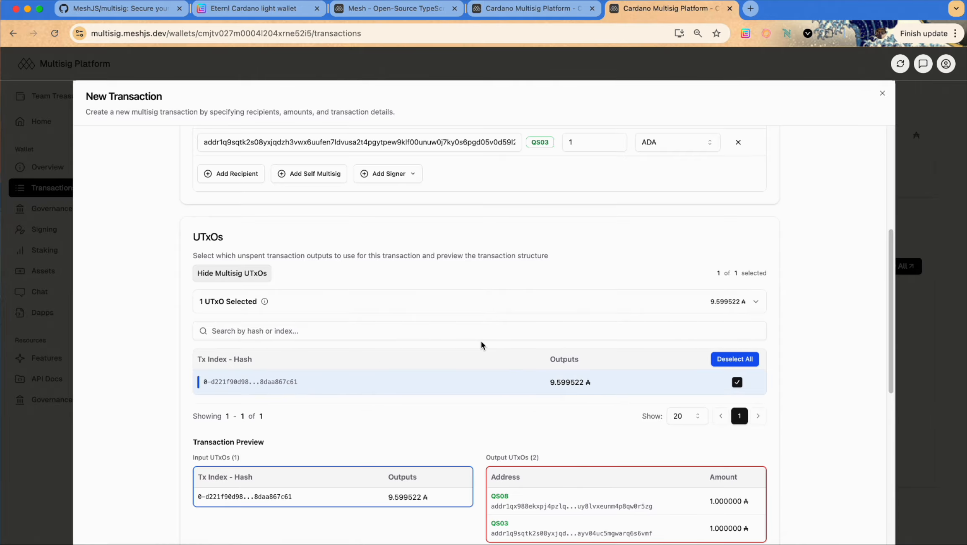
left_click(245, 279)
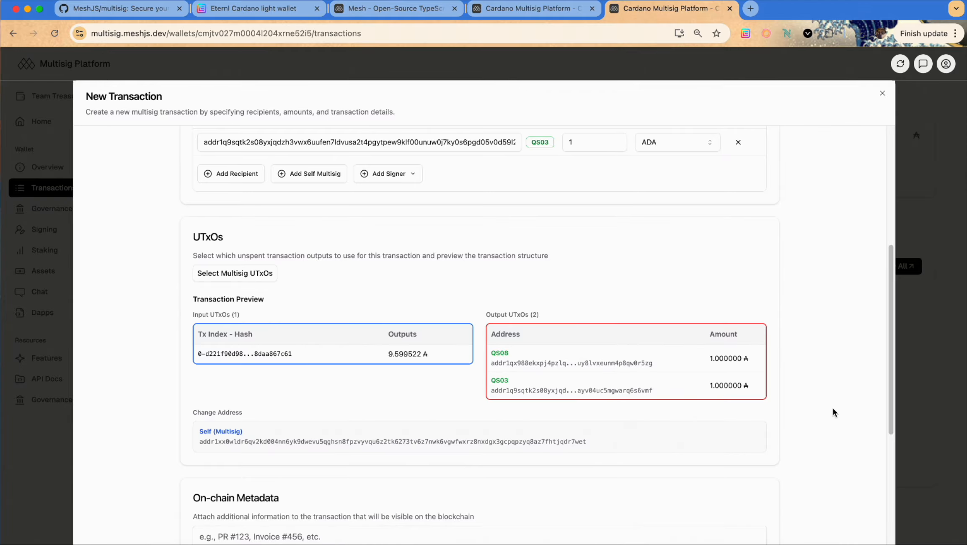
scroll(811, 436, "down", 1)
scroll(811, 439, "down", 5)
Create the payout transaction and sign it in Eternl with the spending password
left_click(495, 528)
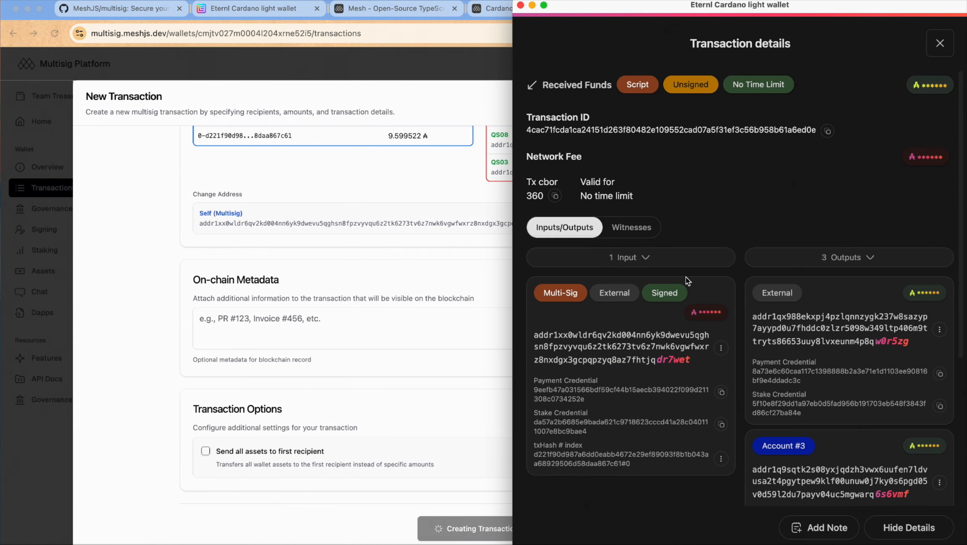
left_click(939, 43)
key("super+v")
scroll(576, 358, "down", 3)
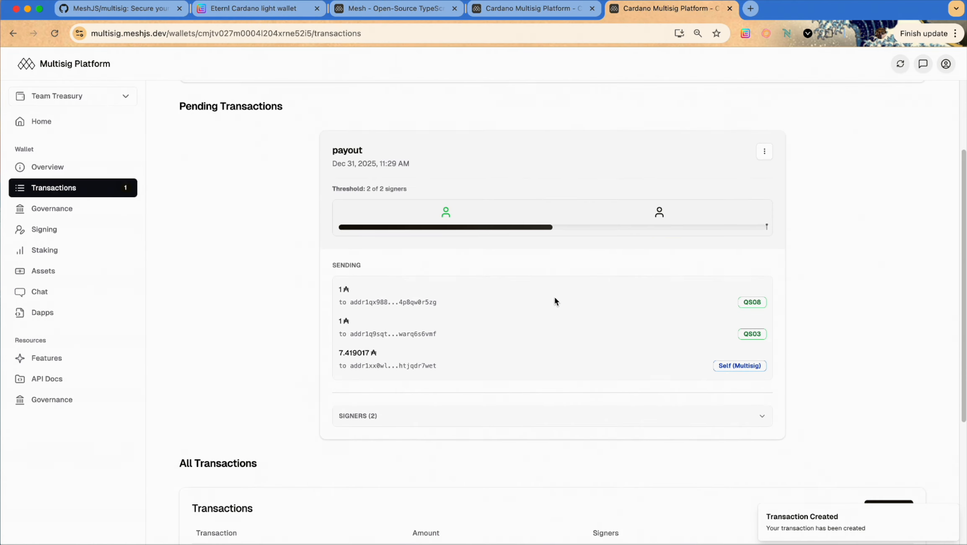
left_click_drag(323, 132, 604, 447)
left_click(760, 482)
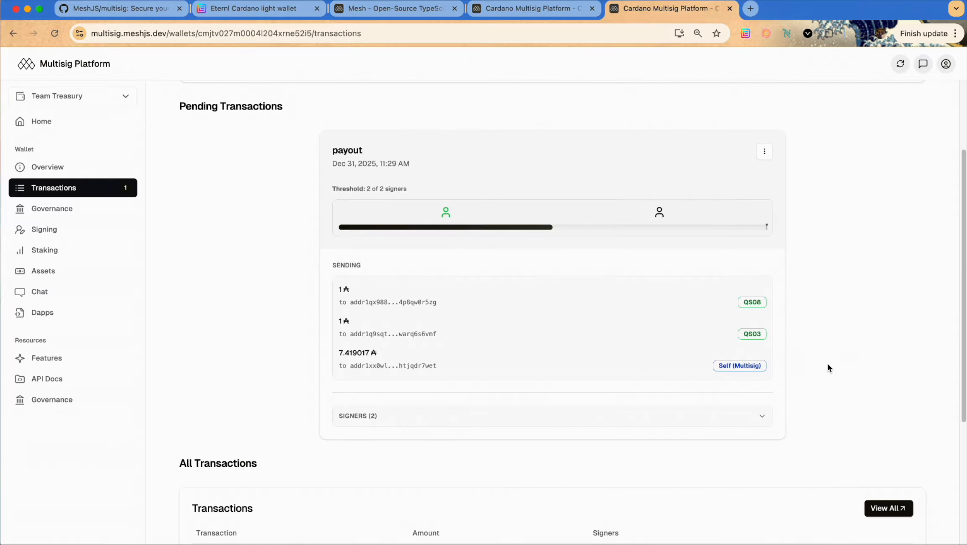
Check the payout's two signers, then approve and sign it, closing Eternl's transaction details
scroll(828, 364, "down", 2)
left_click(753, 370)
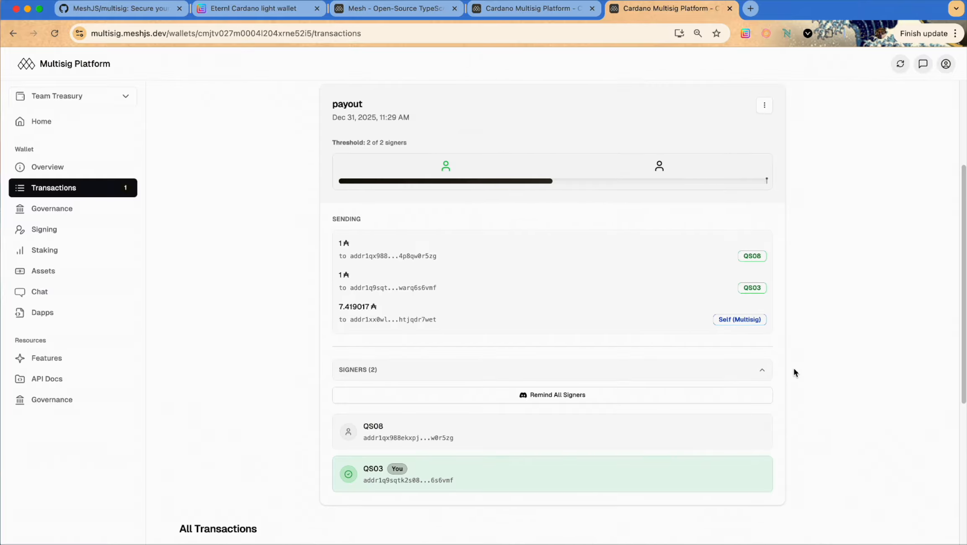
scroll(816, 367, "down", 1)
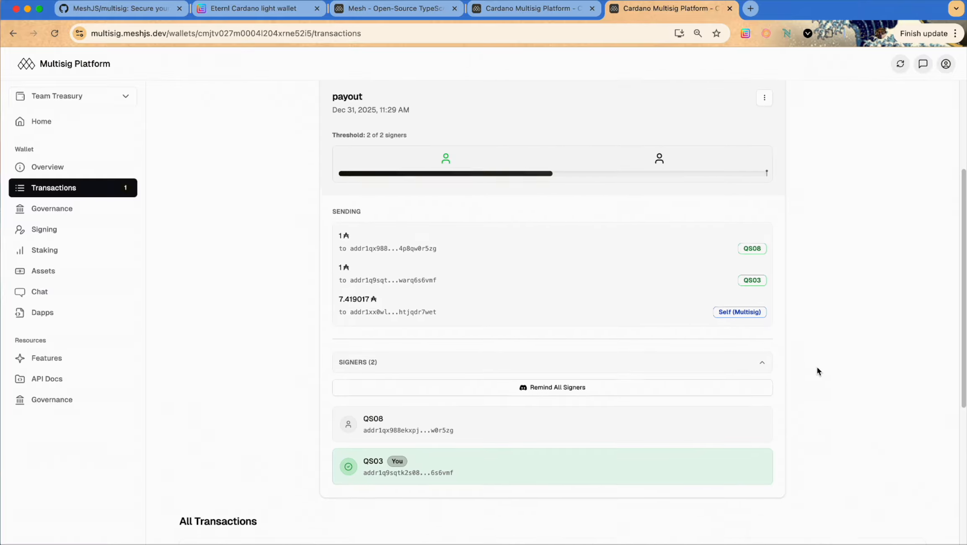
left_click(752, 357)
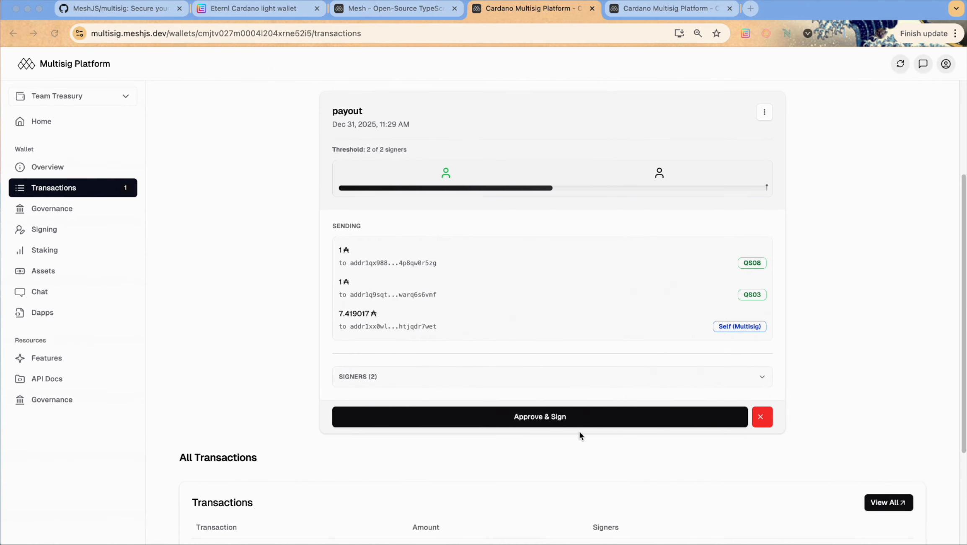
left_click(572, 419)
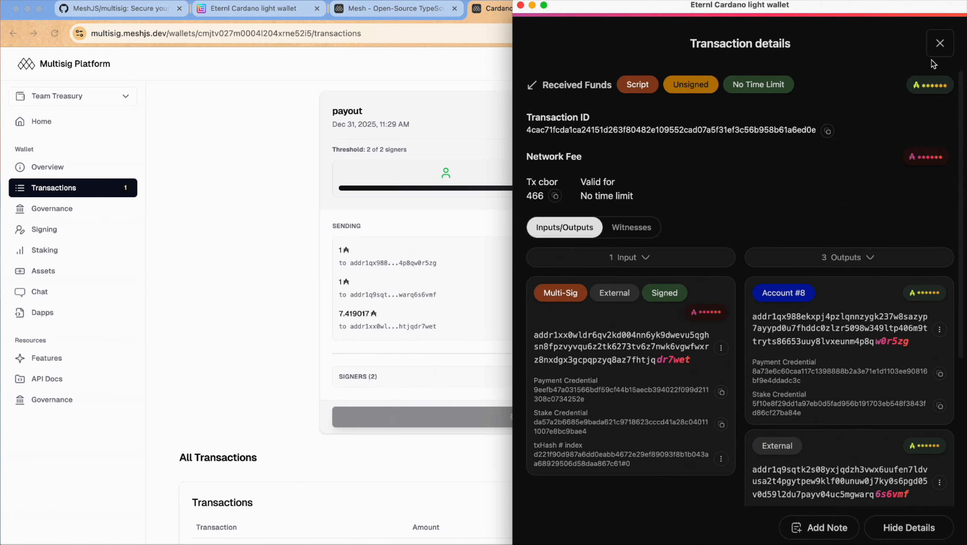
left_click(934, 51)
Pick a stake pool on the Staking page, then view the Chat and Dapps pages
left_click(95, 246)
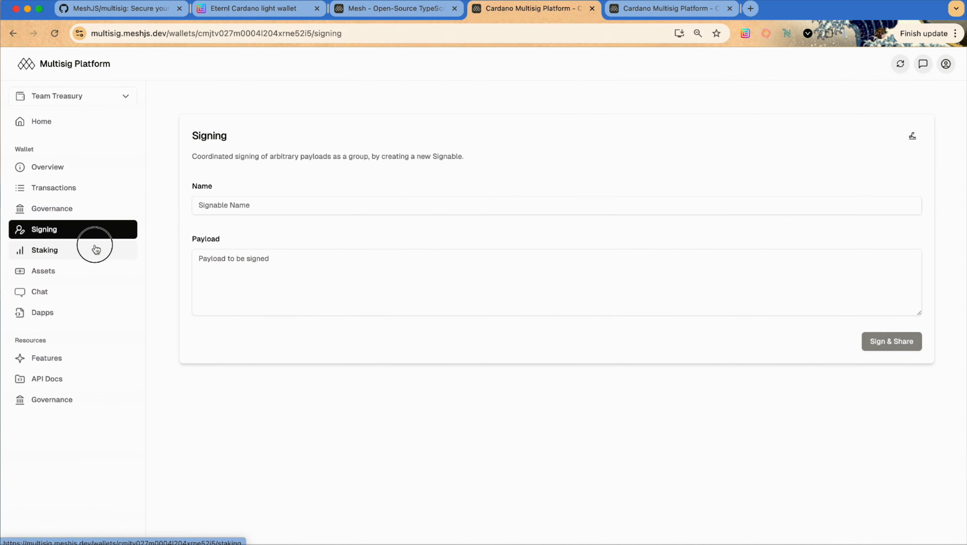
left_click(438, 409)
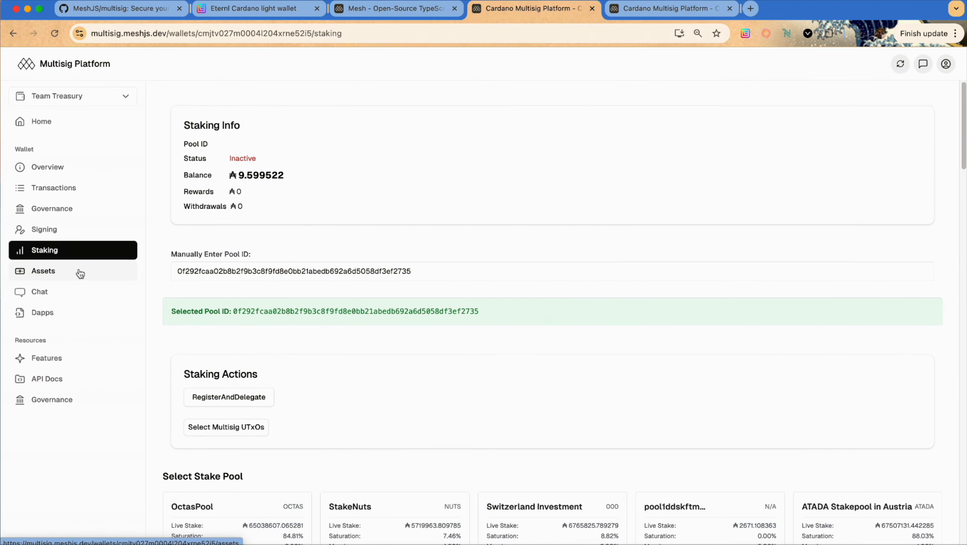
left_click(75, 293)
left_click(72, 318)
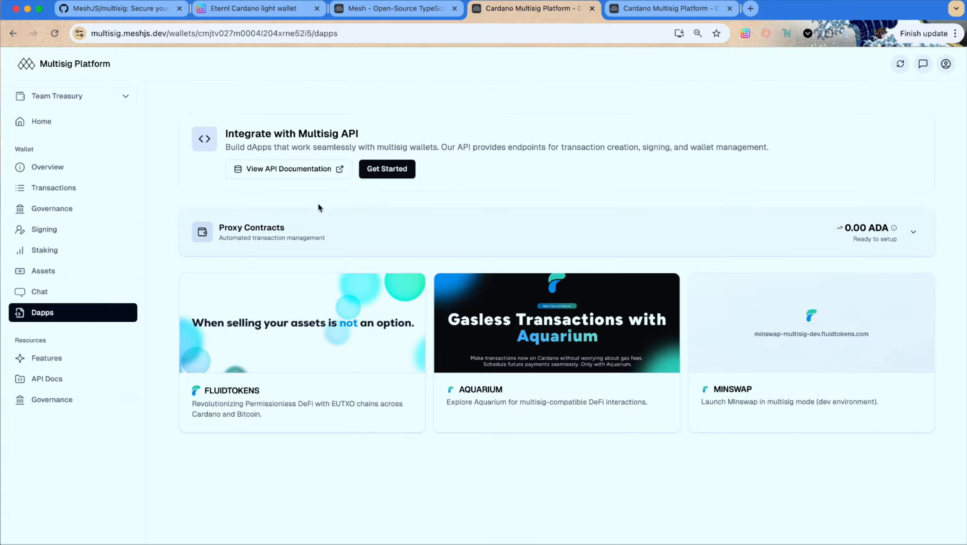
Open the API documentation in a new tab and scroll through it
left_click(321, 170)
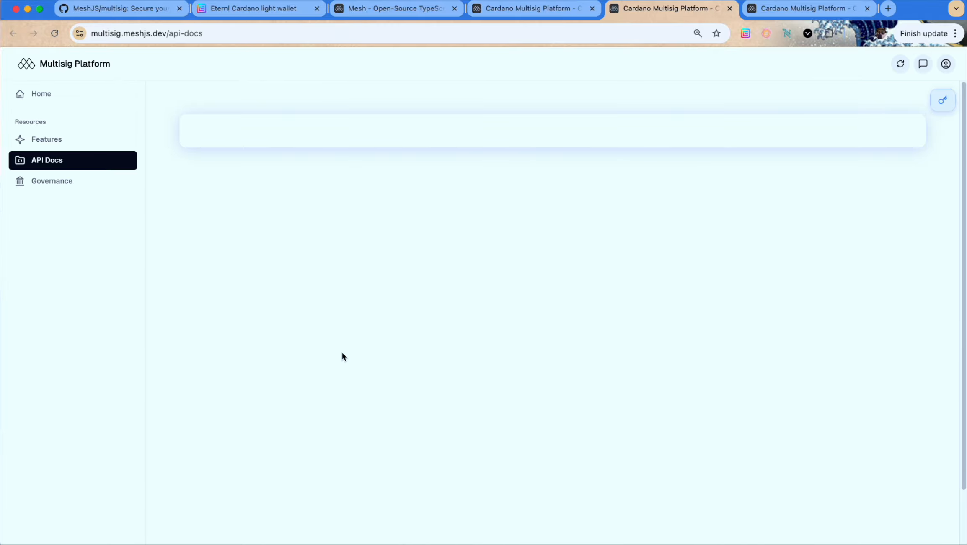
scroll(686, 339, "down", 1)
scroll(686, 340, "down", 3)
scroll(660, 402, "down", 9)
scroll(661, 415, "down", 2)
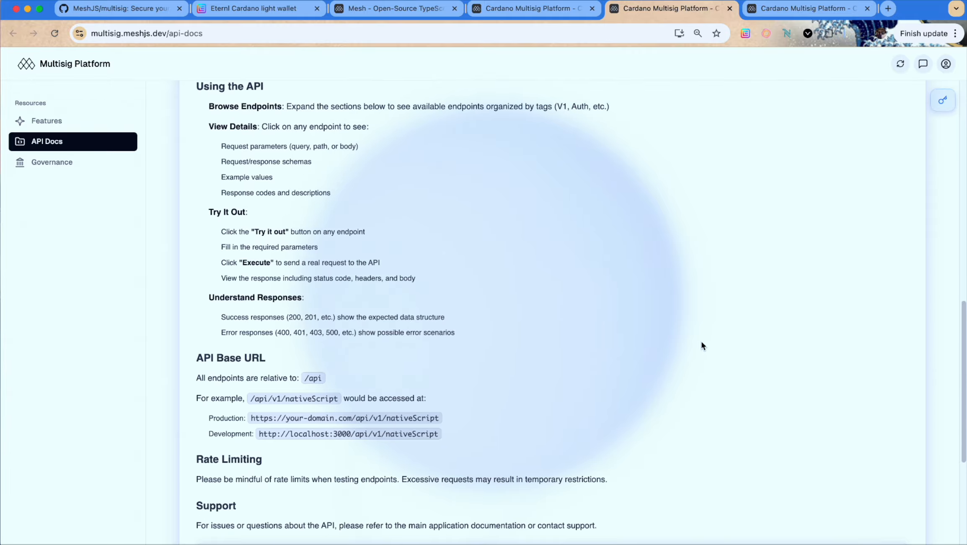
scroll(699, 346, "down", 5)
Expand the V1 endpoint list, then return to the Team Treasury overview
left_click(674, 462)
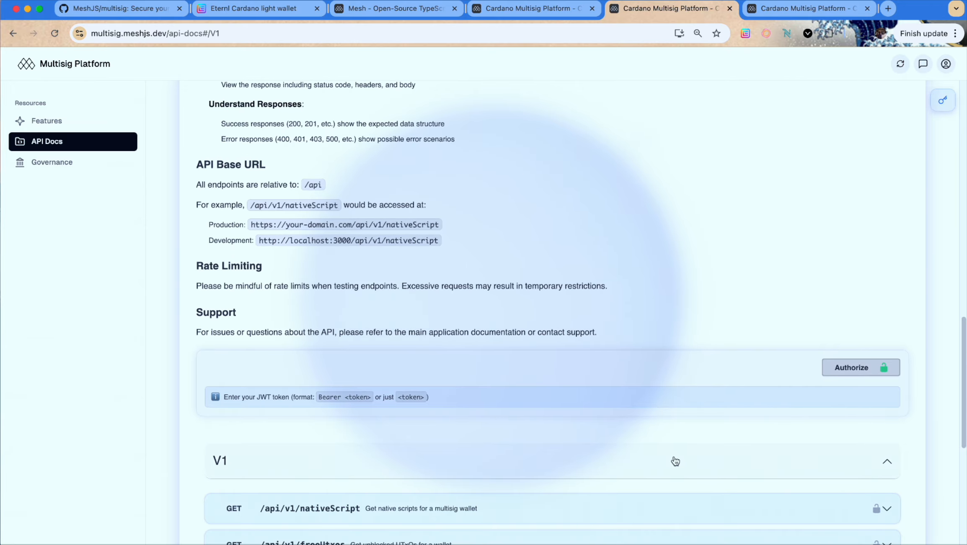
scroll(673, 459, "down", 6)
scroll(671, 456, "up", 7)
scroll(666, 446, "up", 3)
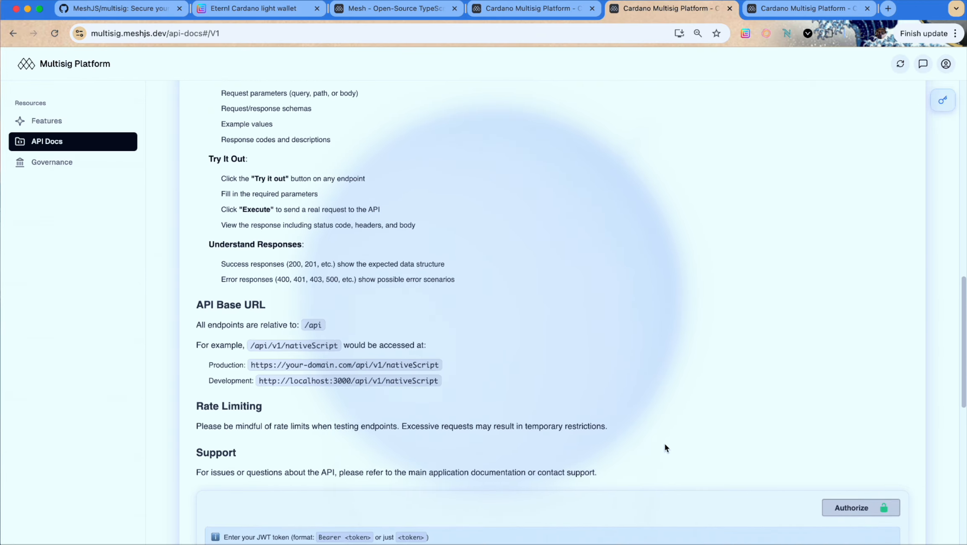
left_click(563, 6)
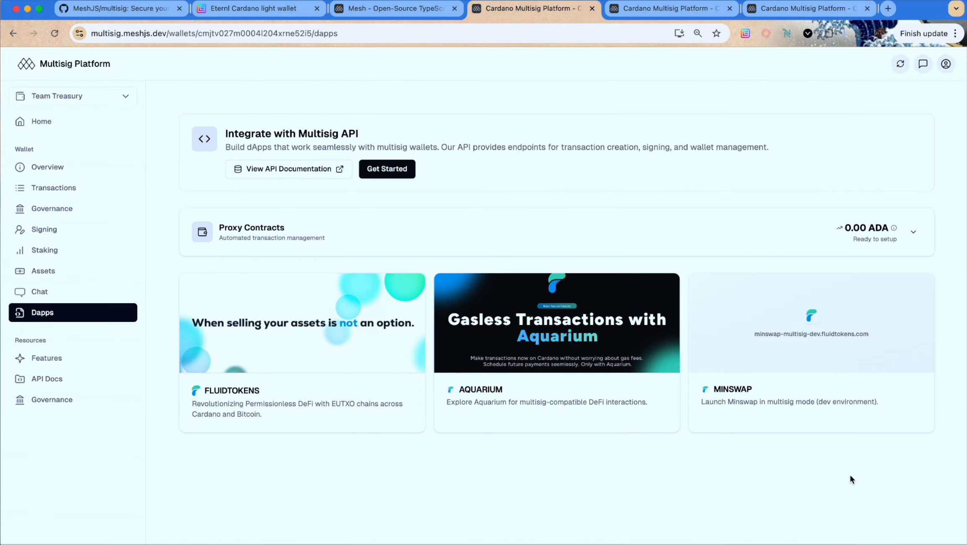
left_click(46, 167)
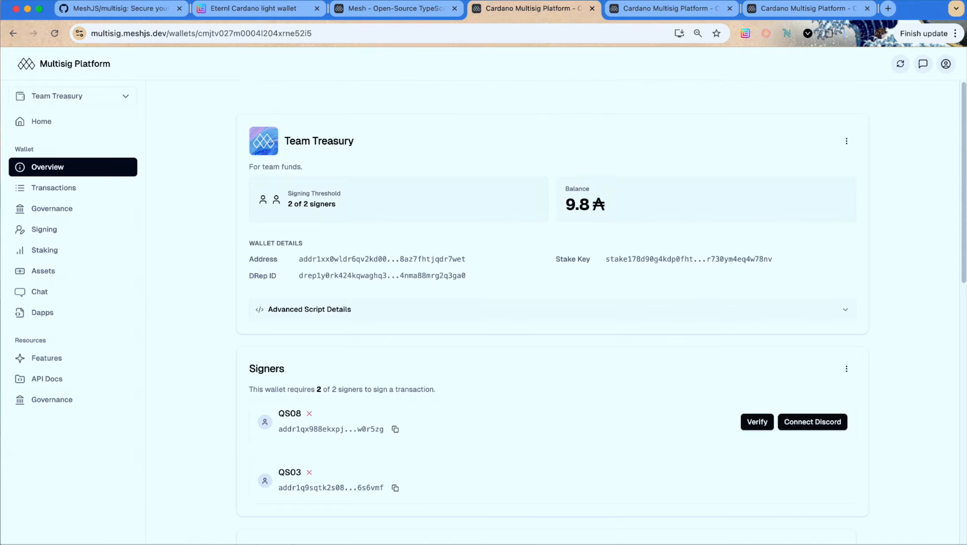